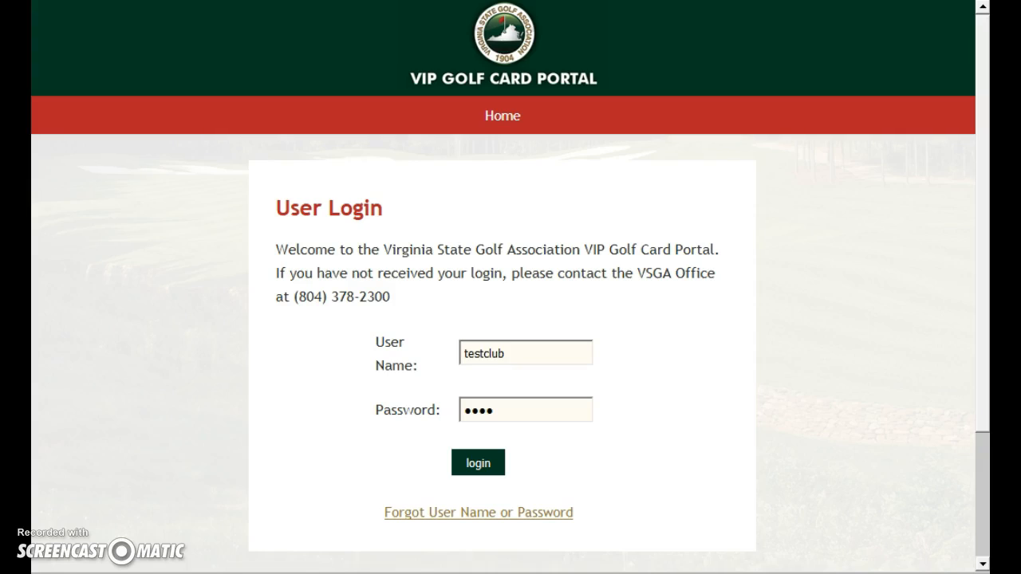
# - Log in to the VIP Golf Card Portal with the prefilled credentials and start adding a 2017 Special Offer
pyautogui.click(488, 463)
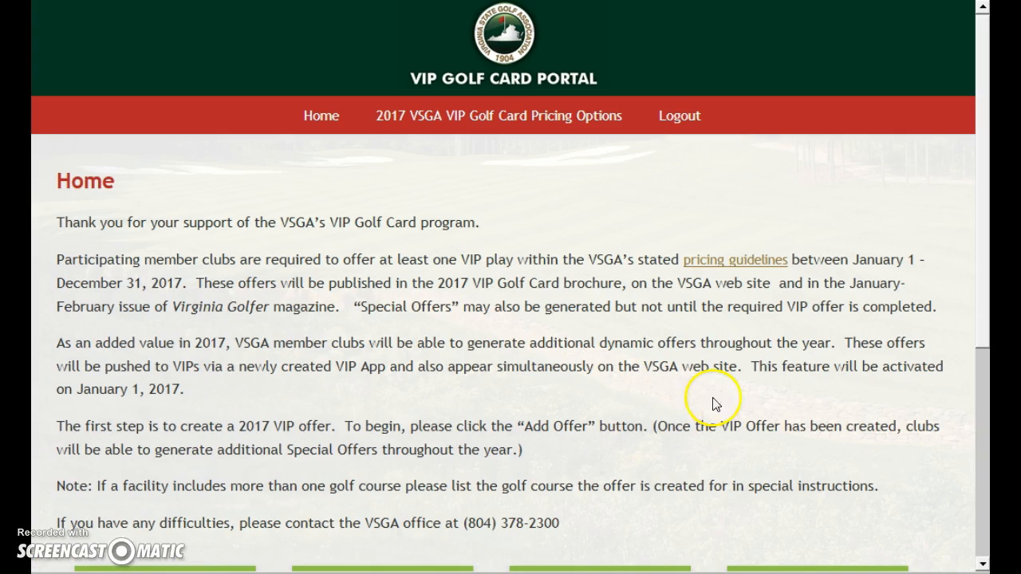
pyautogui.moveTo(982, 278); pyautogui.dragTo(986, 391)
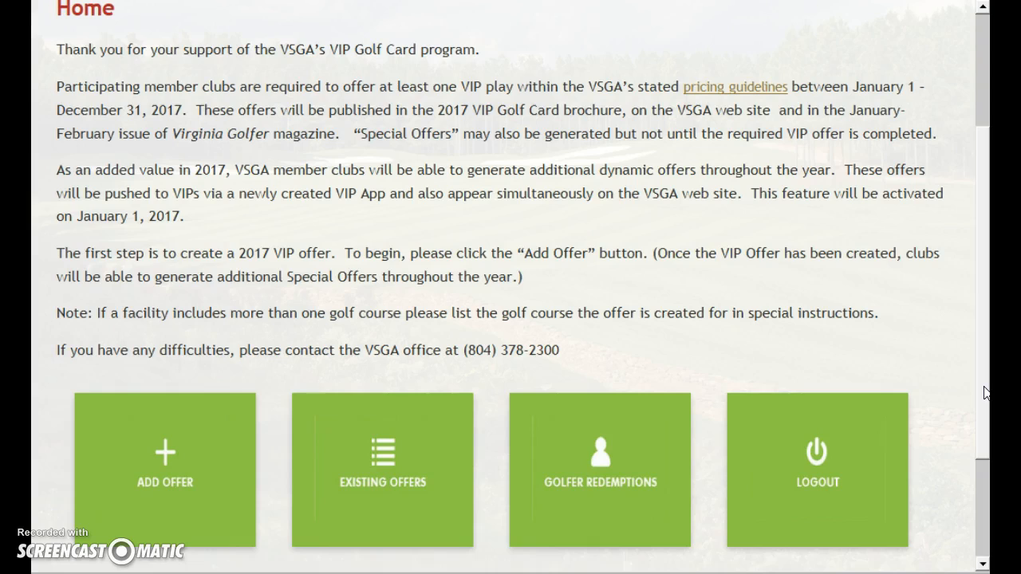
pyautogui.click(165, 455)
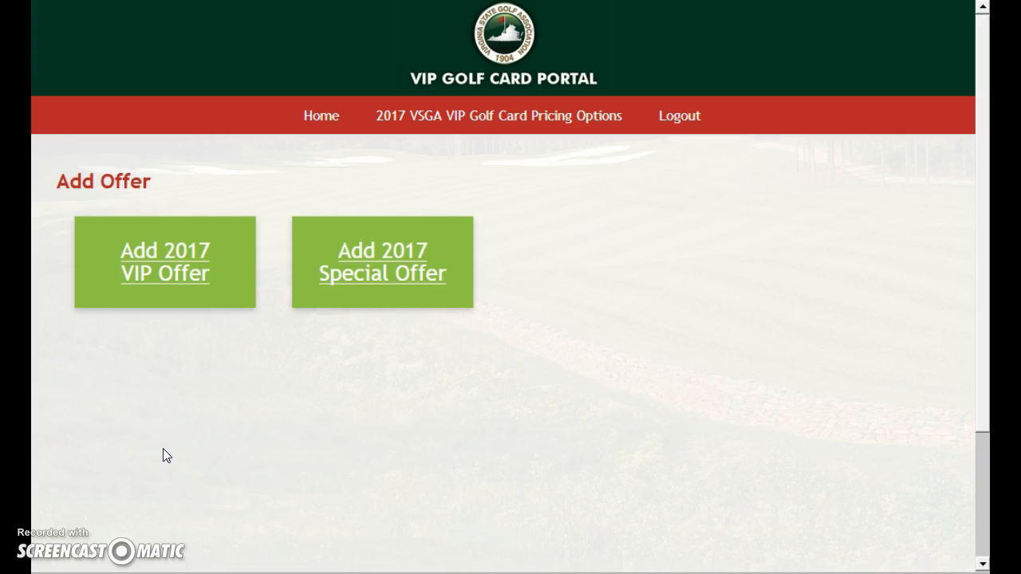
pyautogui.click(377, 279)
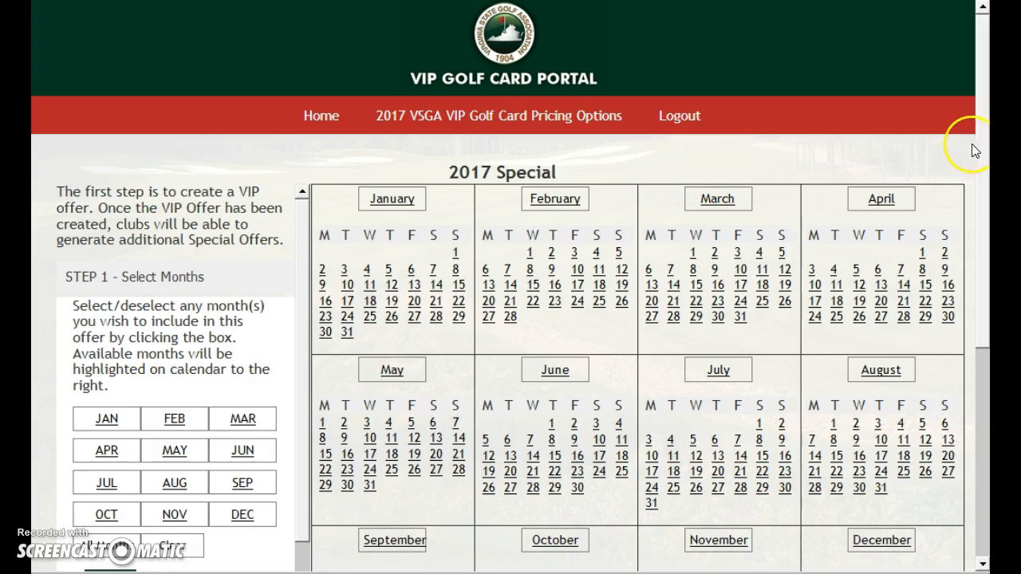
pyautogui.scroll(-2, 981, 141)
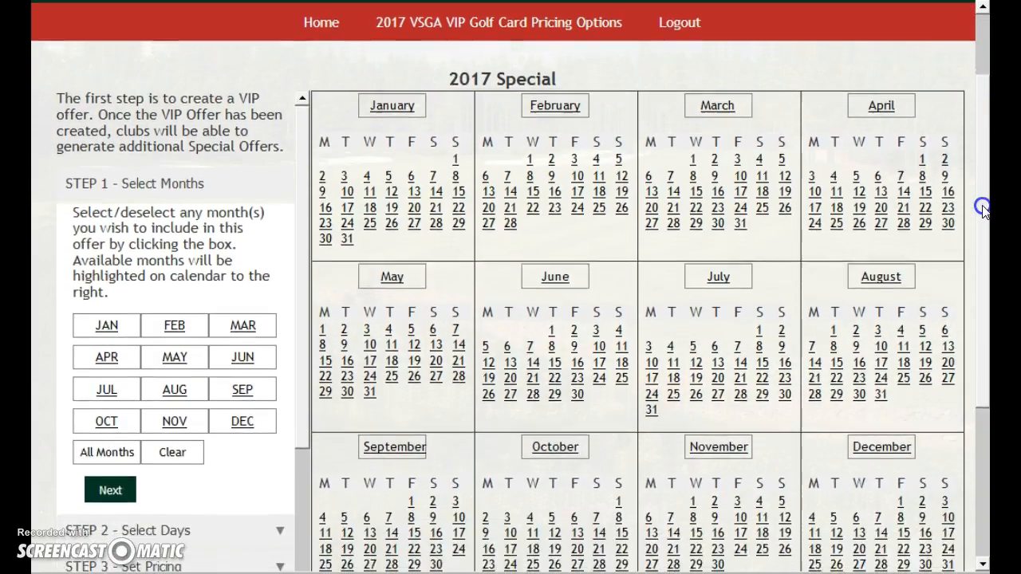
pyautogui.moveTo(983, 209); pyautogui.dragTo(982, 245)
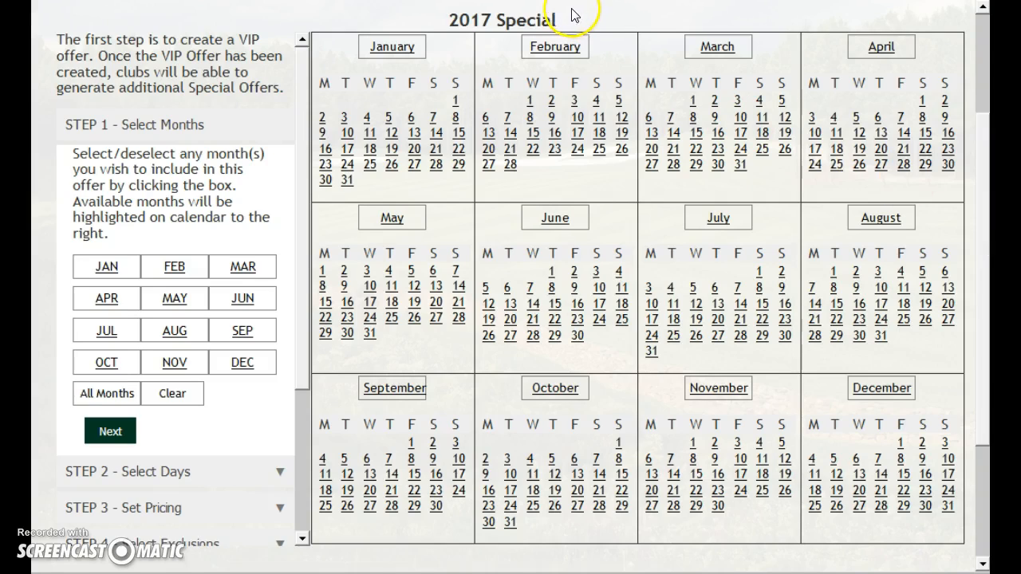
pyautogui.moveTo(559, 20); pyautogui.dragTo(449, 20)
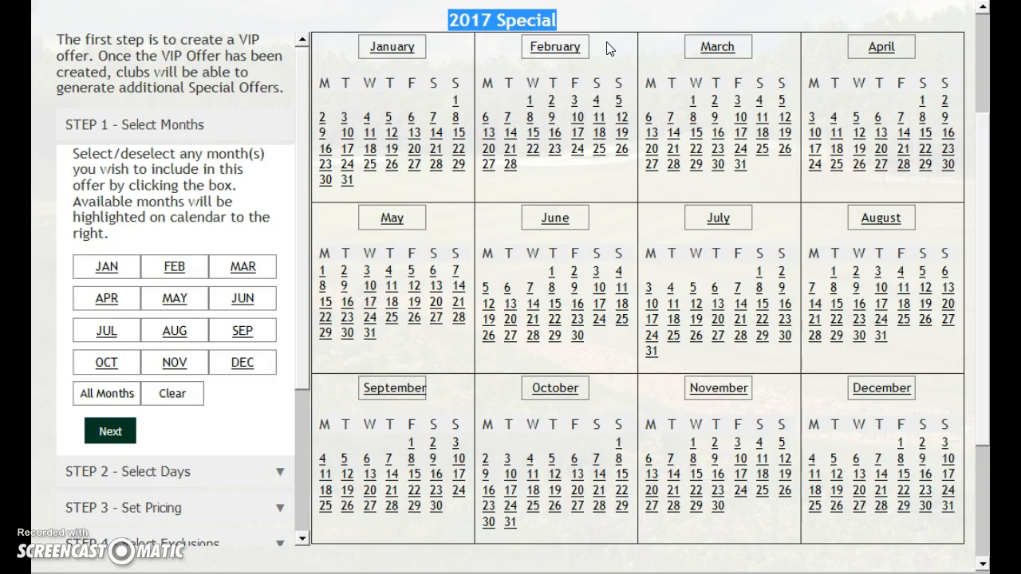
# - Try including January and February in the offer, followed by all months, and clear the month selection
pyautogui.click(109, 268)
pyautogui.click(174, 267)
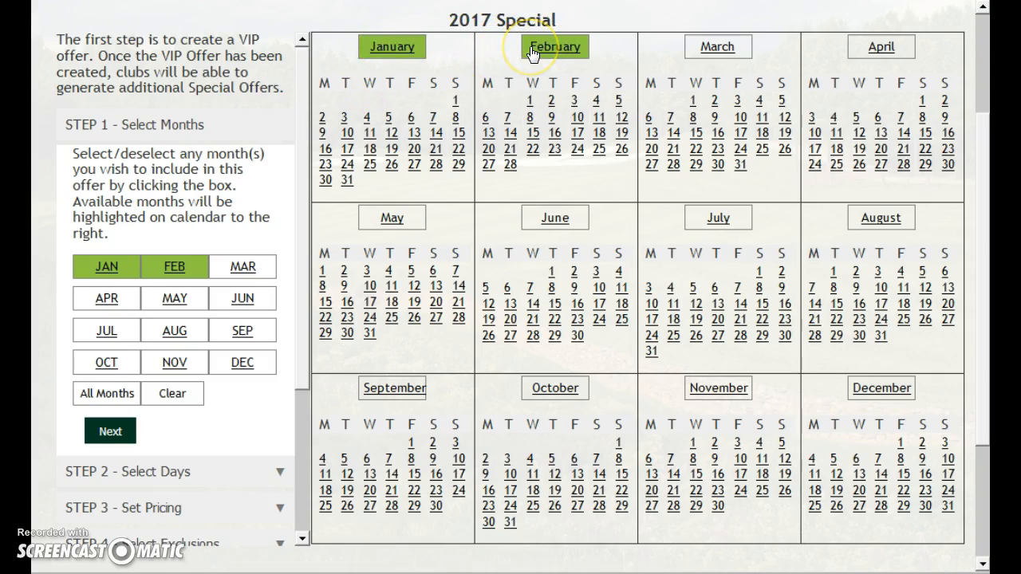
pyautogui.click(105, 394)
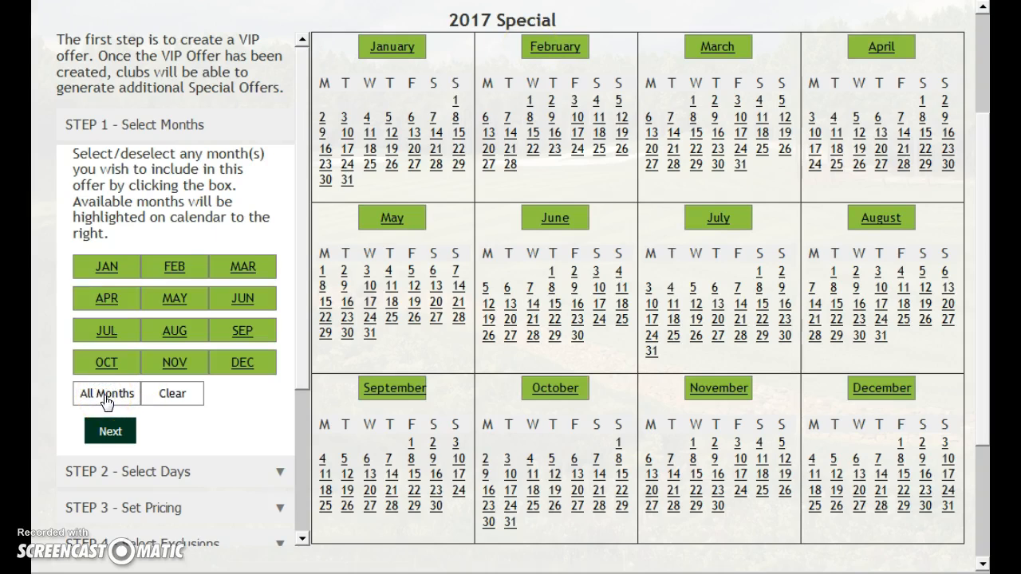
pyautogui.click(173, 394)
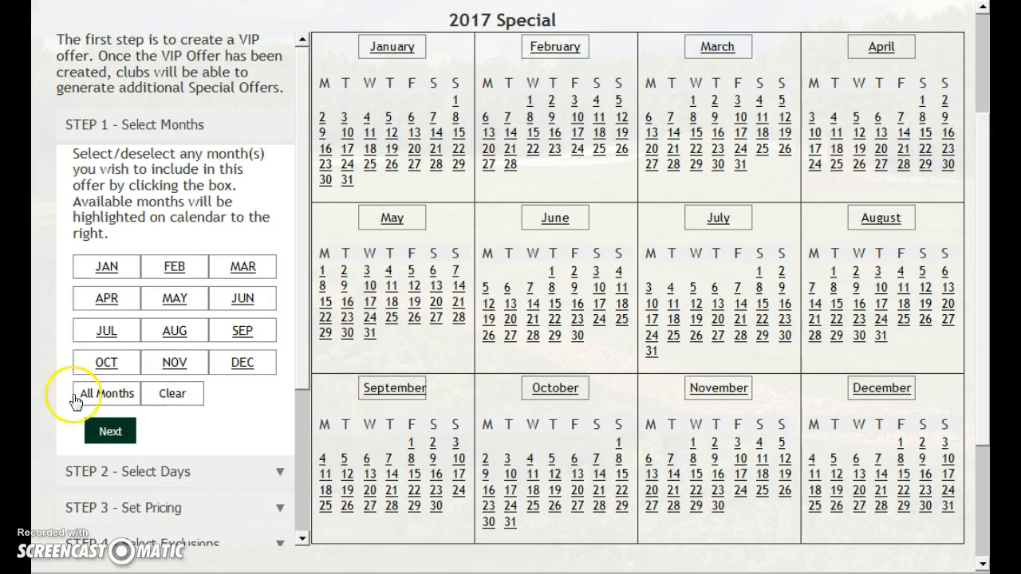
# - Include all months in the special offer and continue to the day selection
pyautogui.click(106, 394)
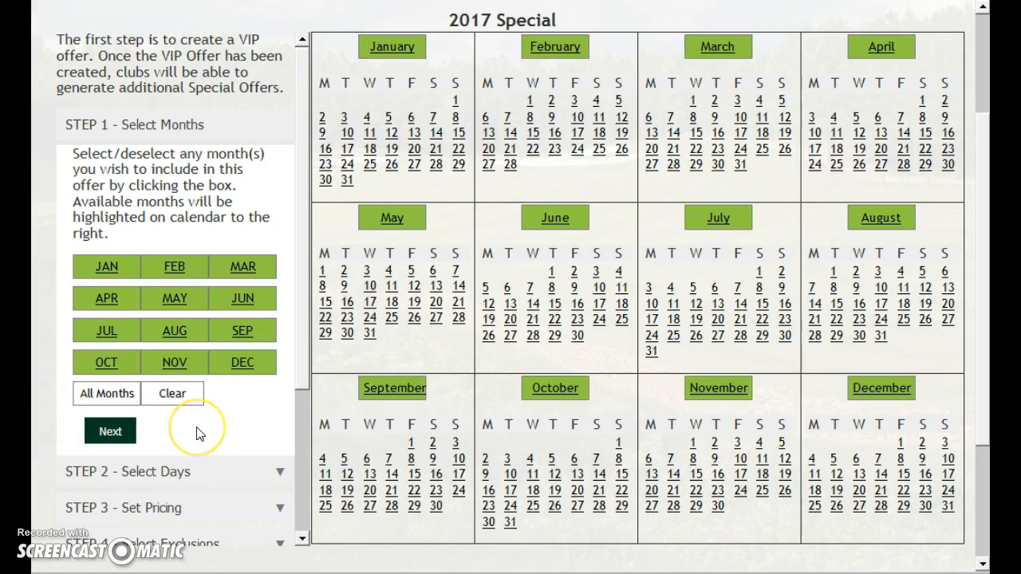
pyautogui.click(110, 432)
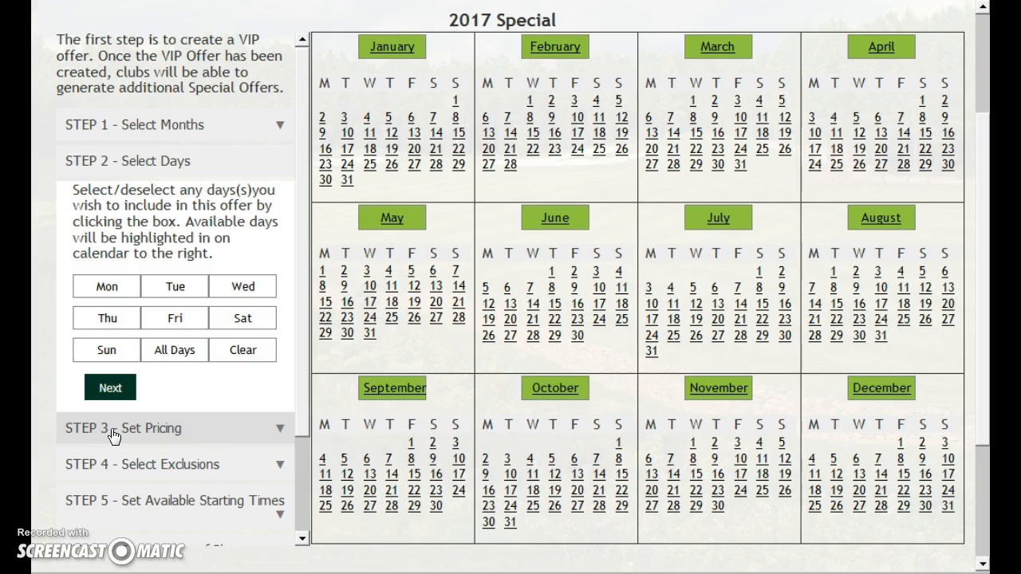
# - Try including Monday through Friday, followed by all days, and clear the day selection
pyautogui.click(107, 286)
pyautogui.click(163, 292)
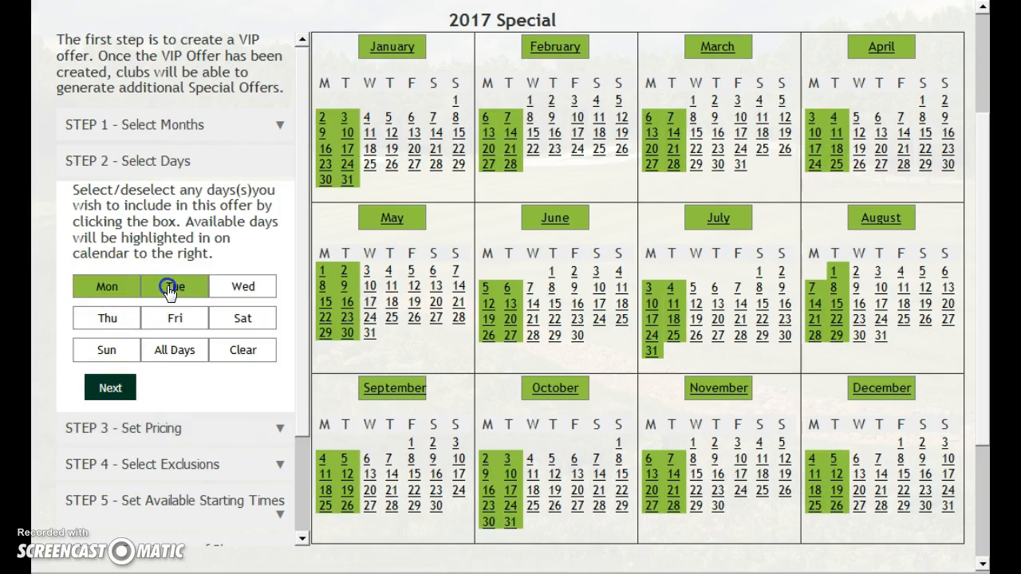
pyautogui.click(229, 295)
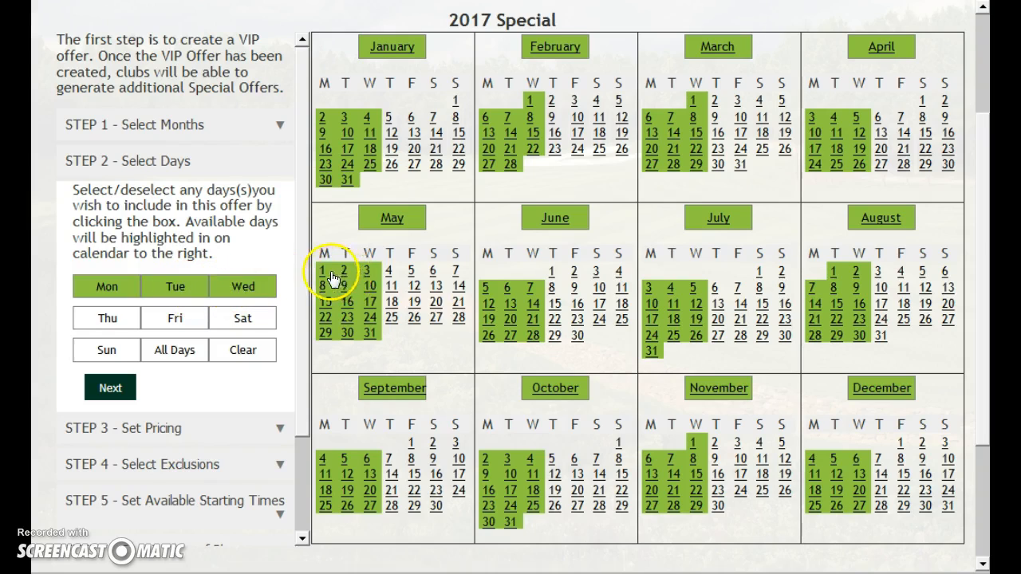
pyautogui.click(99, 319)
pyautogui.click(176, 319)
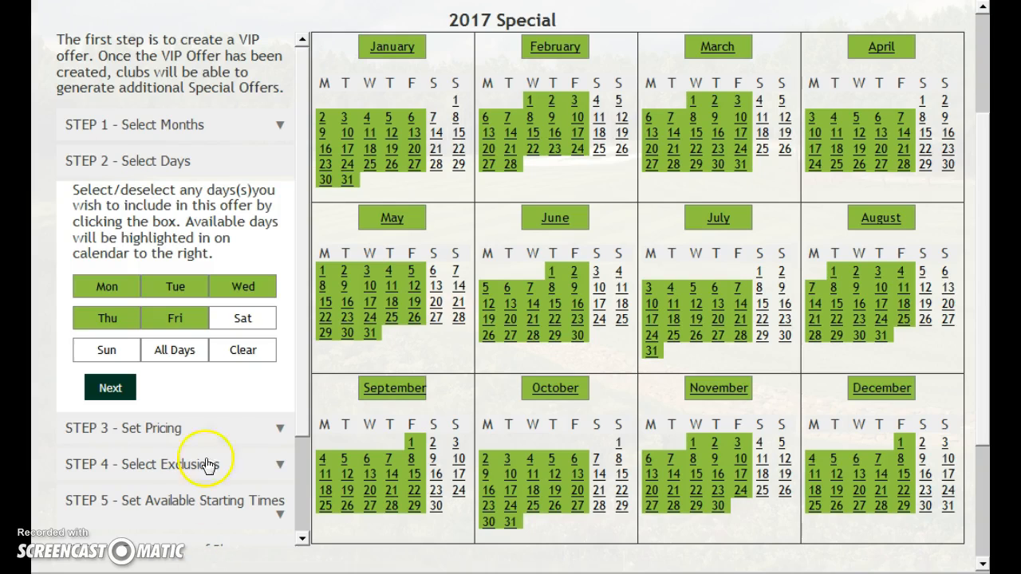
pyautogui.click(177, 351)
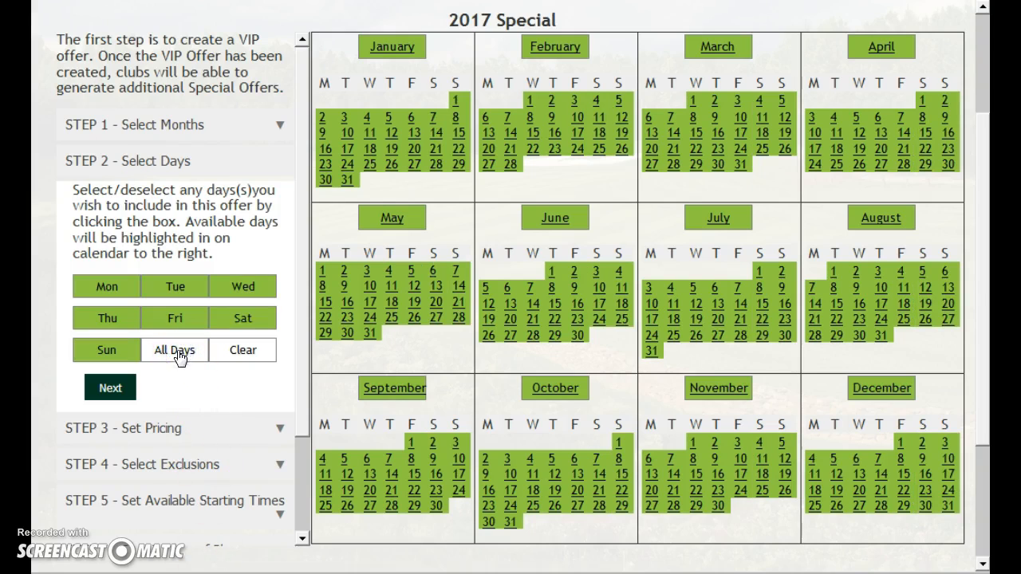
pyautogui.click(242, 350)
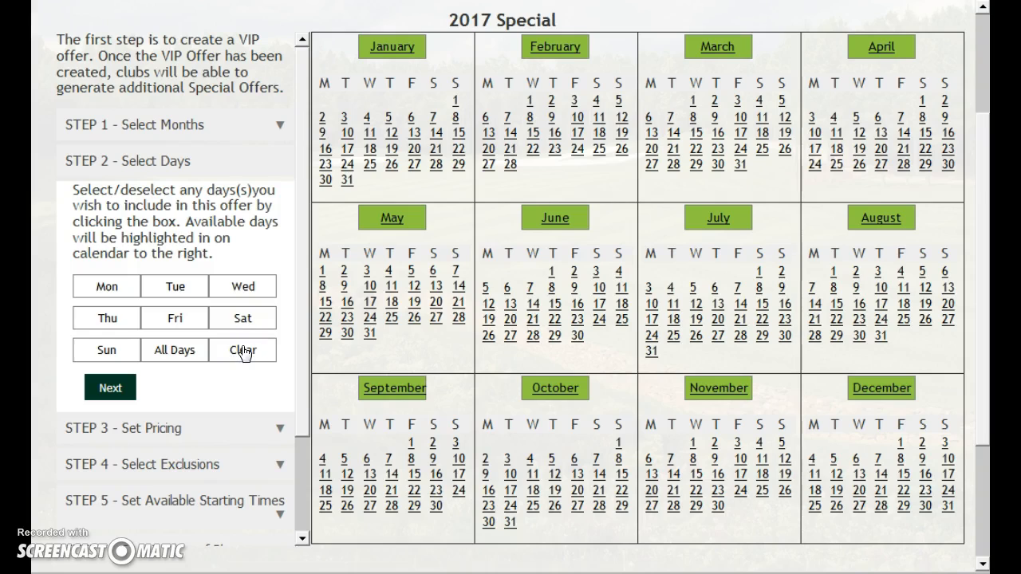
# - Include all days of the week in the special offer and continue to the pricing settings
pyautogui.click(170, 351)
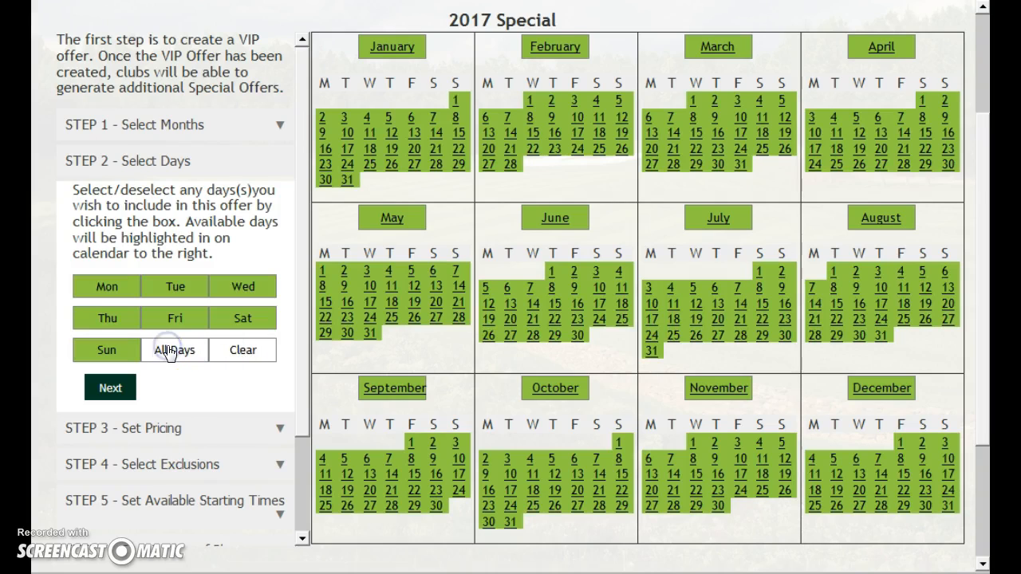
pyautogui.click(108, 388)
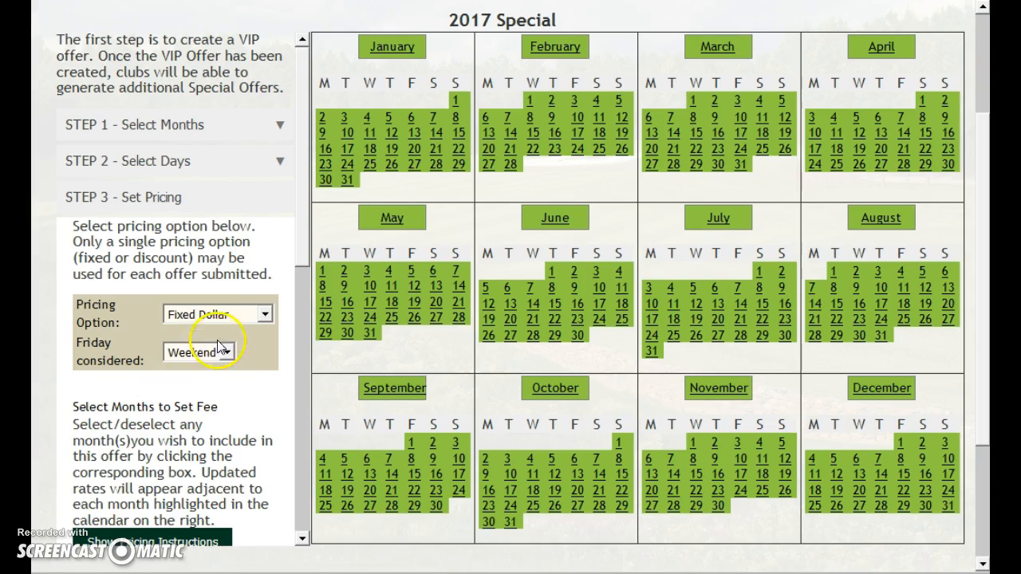
# - Try the Percent Discount pricing option and return the offer to Fixed Dollar pricing
pyautogui.click(265, 313)
pyautogui.click(219, 349)
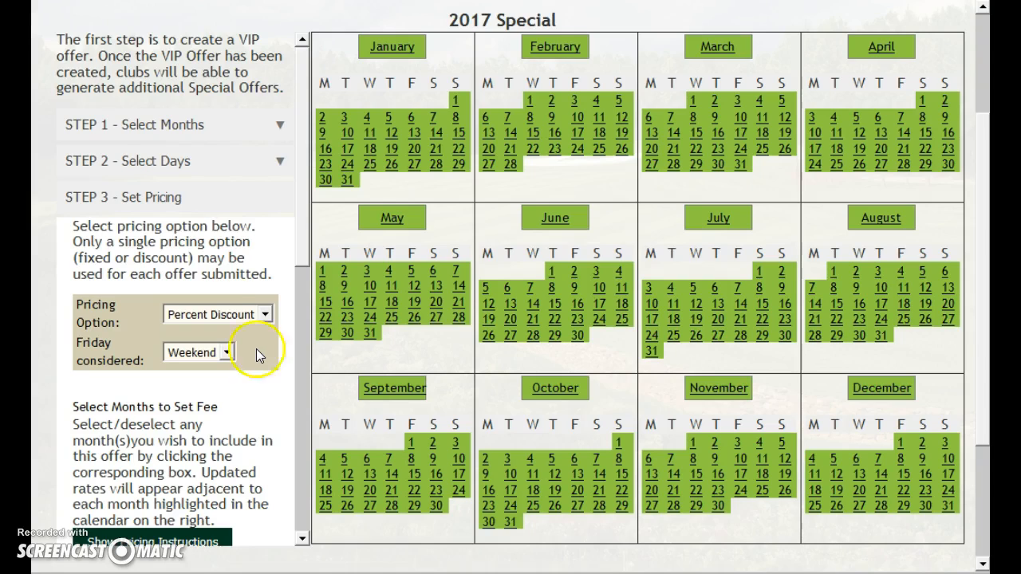
pyautogui.click(265, 315)
pyautogui.click(217, 334)
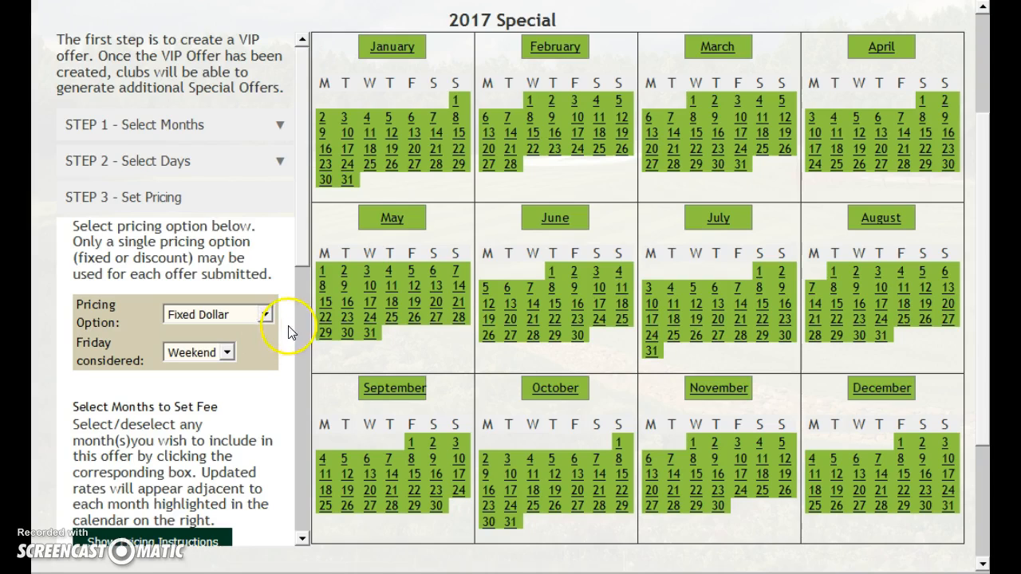
pyautogui.click(266, 314)
pyautogui.click(248, 348)
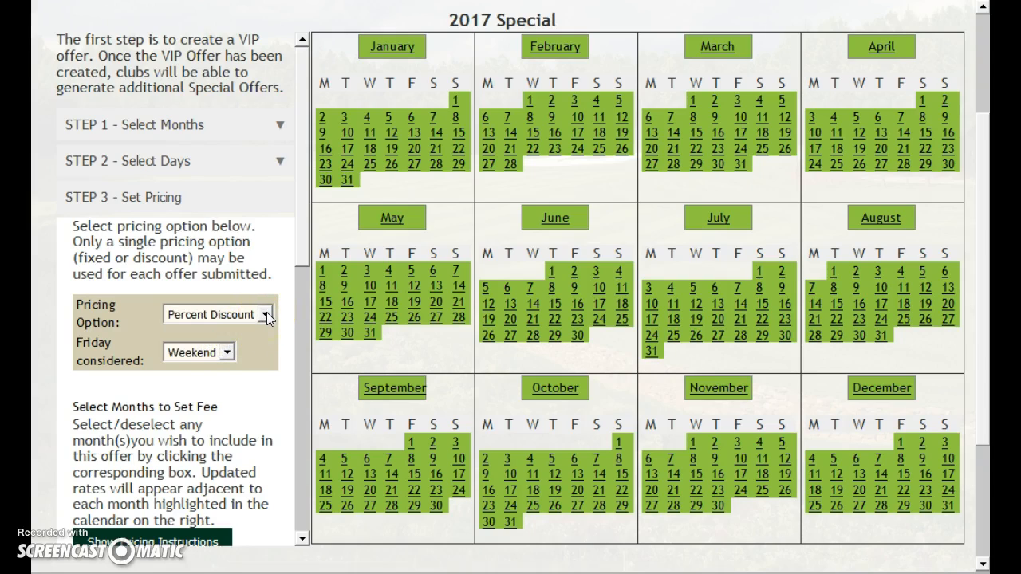
pyautogui.click(266, 312)
pyautogui.click(223, 333)
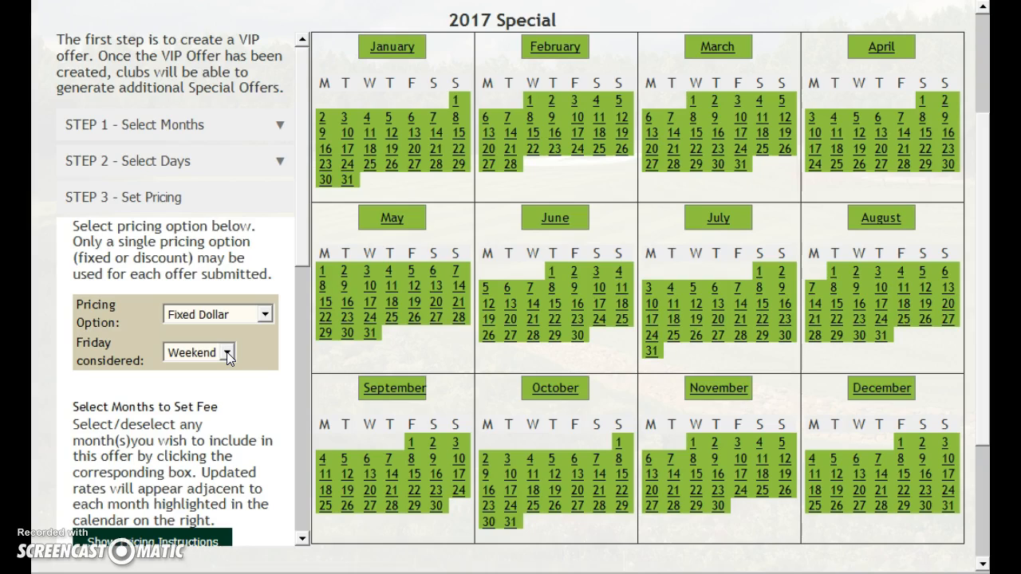
# - Set Friday to be considered a Weekday in the offer's pricing
pyautogui.click(226, 352)
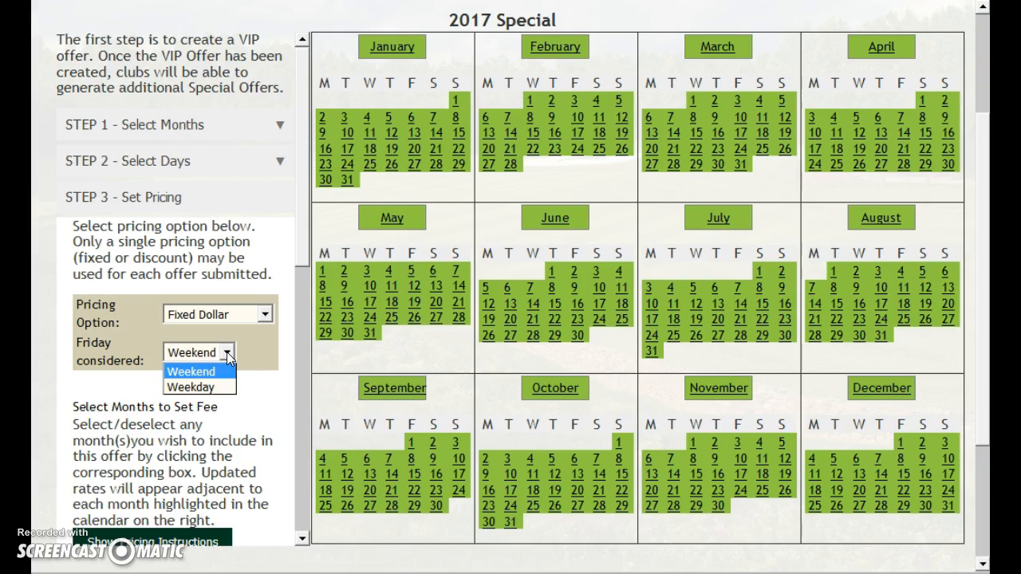
pyautogui.click(191, 387)
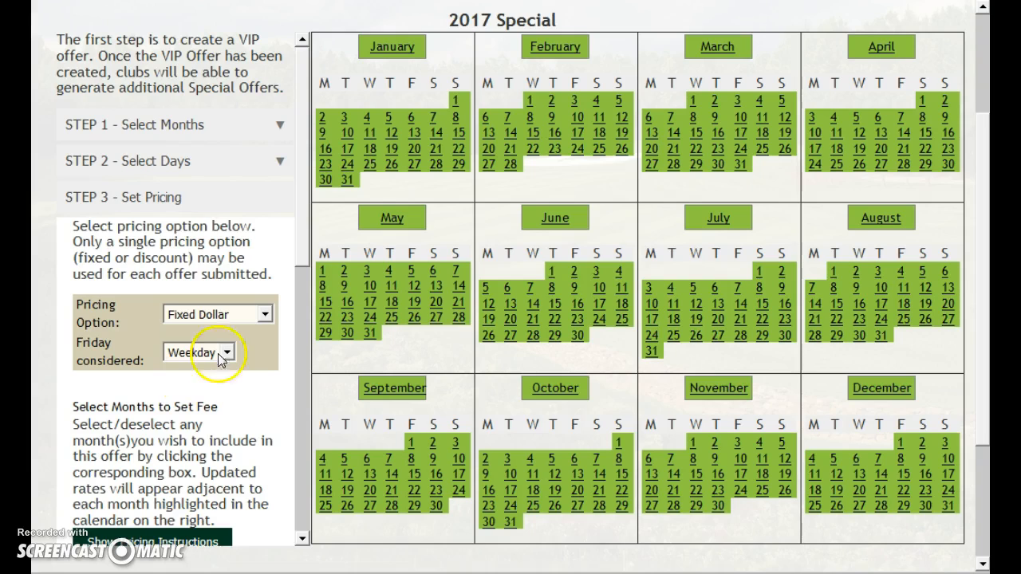
pyautogui.moveTo(303, 235); pyautogui.dragTo(299, 390)
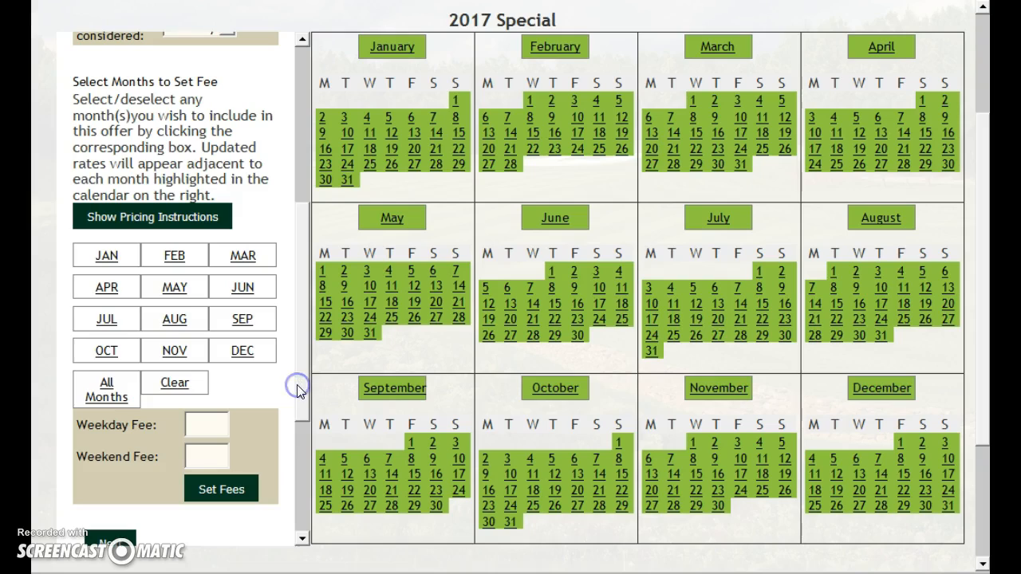
# - Try selecting January through June for the fee, followed by all months, and clear the fee month selection
pyautogui.click(106, 260)
pyautogui.click(165, 255)
pyautogui.click(256, 259)
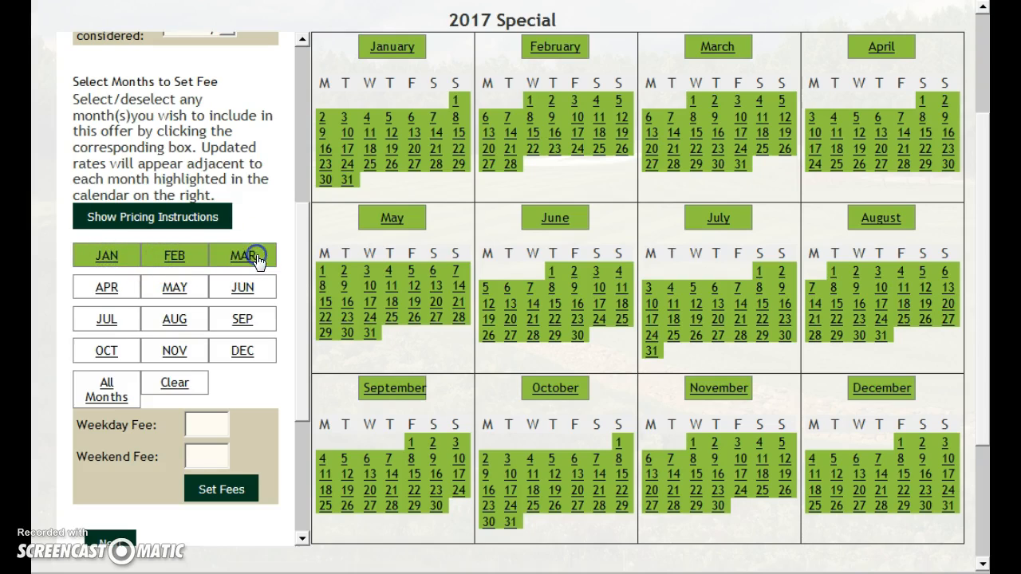
pyautogui.click(98, 288)
pyautogui.click(171, 289)
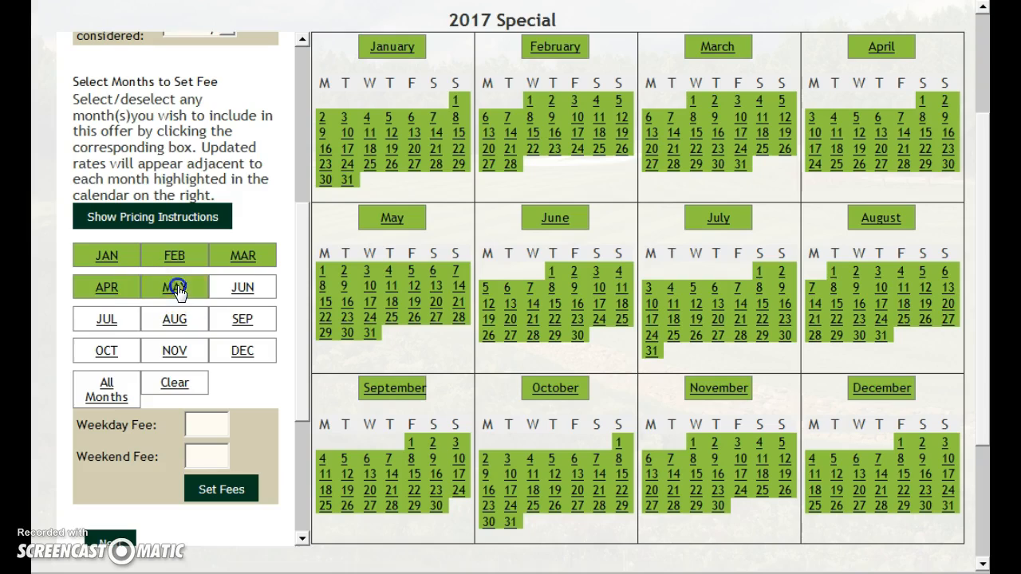
pyautogui.click(239, 289)
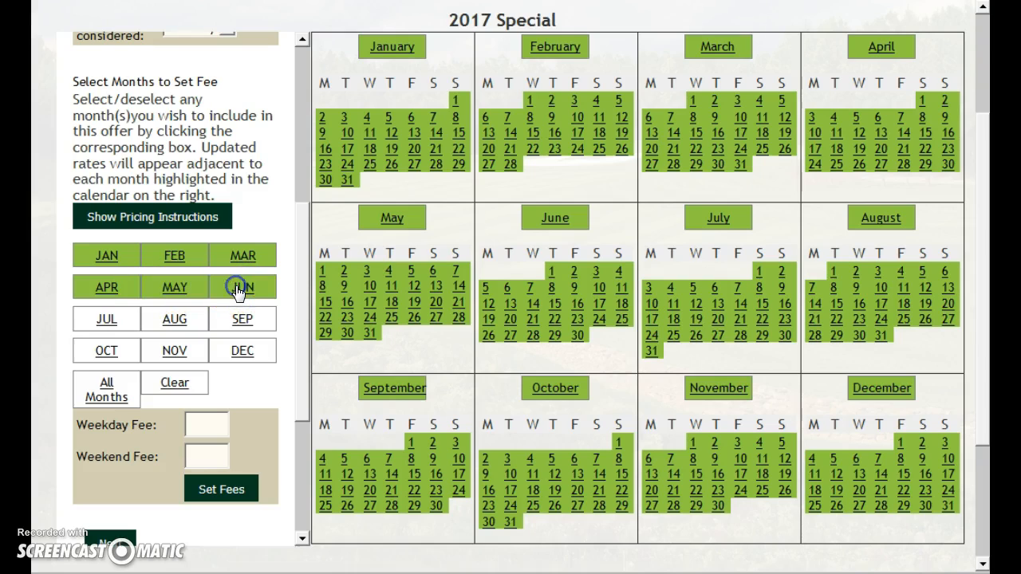
pyautogui.click(106, 386)
pyautogui.click(177, 383)
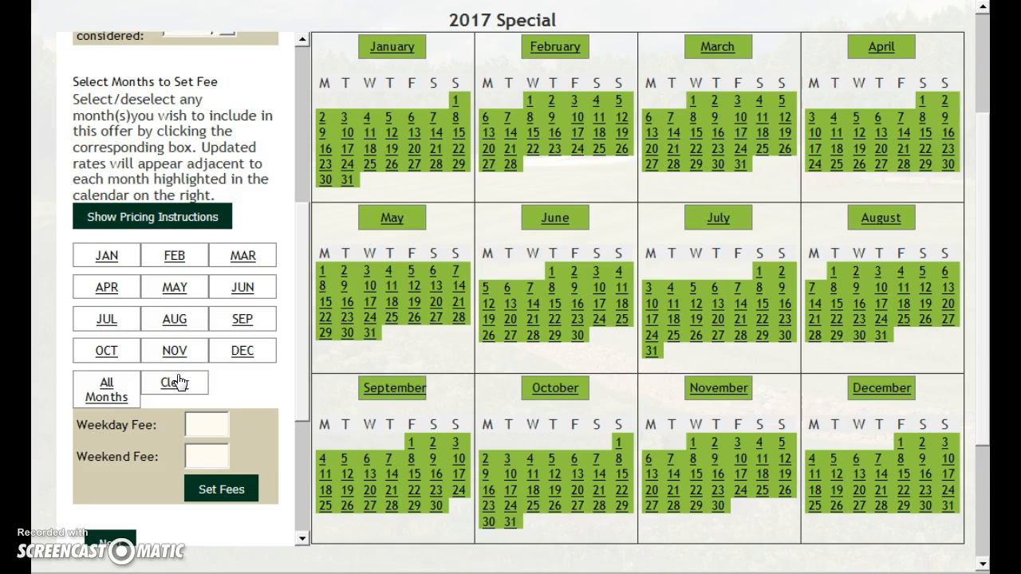
# - Select January and February for fee setting and enter a weekday fee of 25 and a weekend fee of 35
pyautogui.click(109, 258)
pyautogui.click(172, 261)
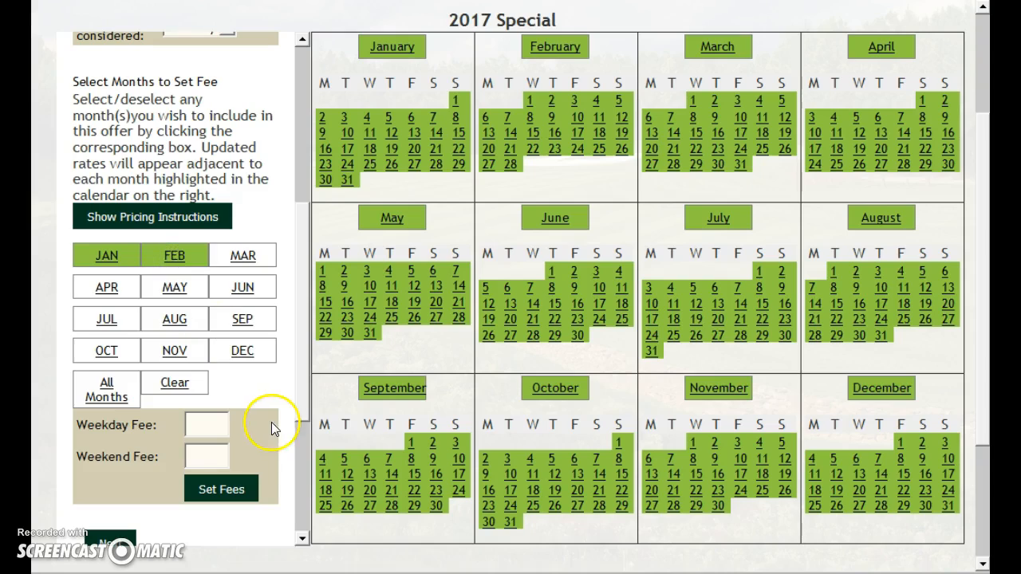
pyautogui.click(206, 425)
pyautogui.click(200, 425)
pyautogui.write('25')
pyautogui.click(198, 453)
pyautogui.click(285, 425)
pyautogui.write('35')
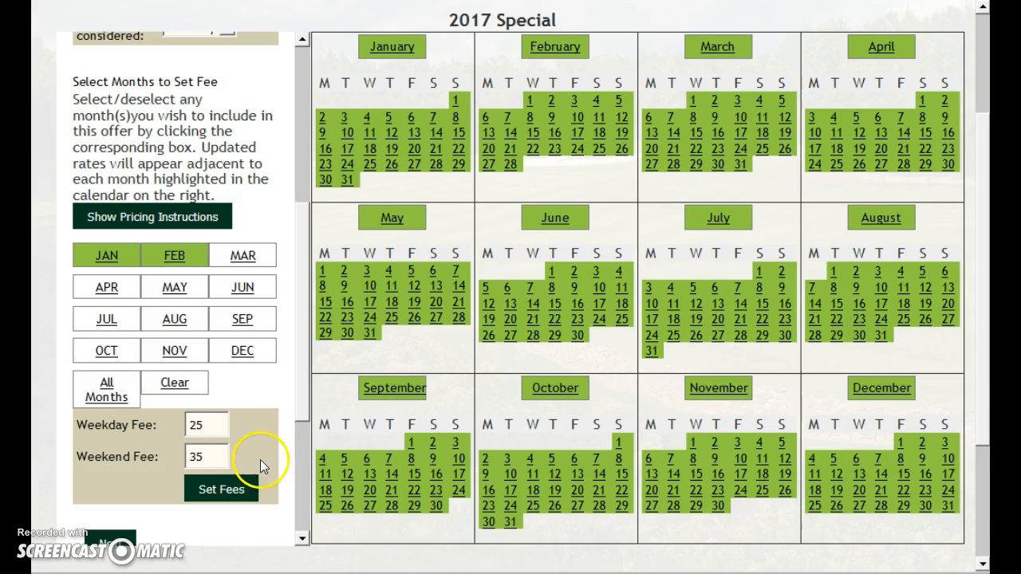
# - Apply the entered weekday and weekend fees to January and February on the offer calendar
pyautogui.click(219, 489)
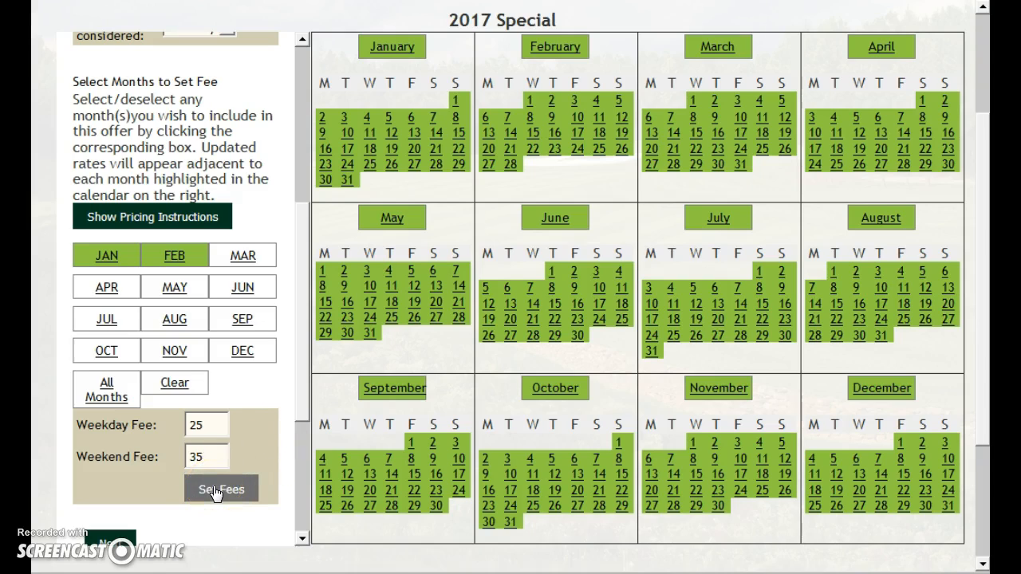
pyautogui.click(216, 493)
pyautogui.click(173, 257)
pyautogui.click(207, 427)
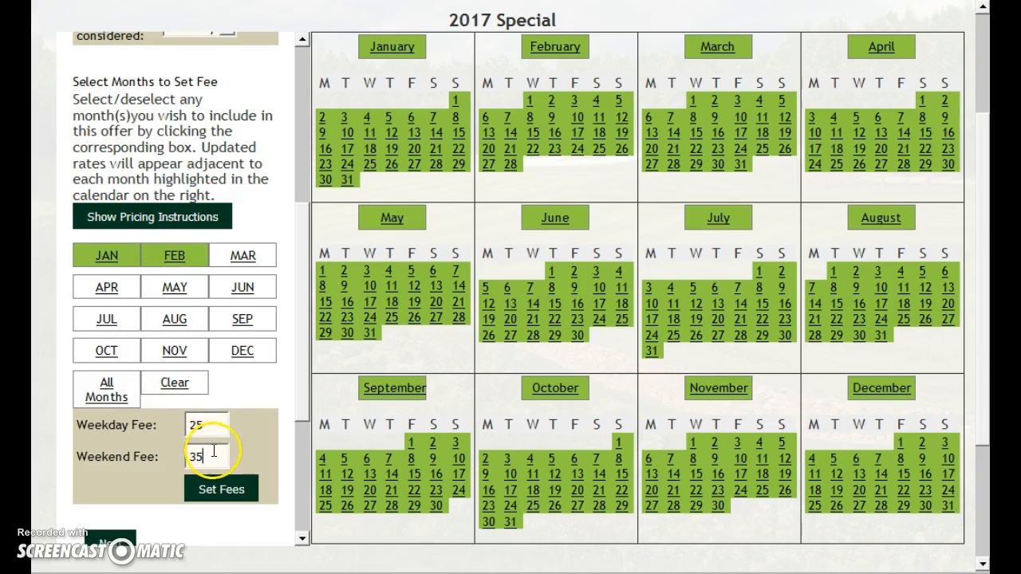
pyautogui.click(212, 484)
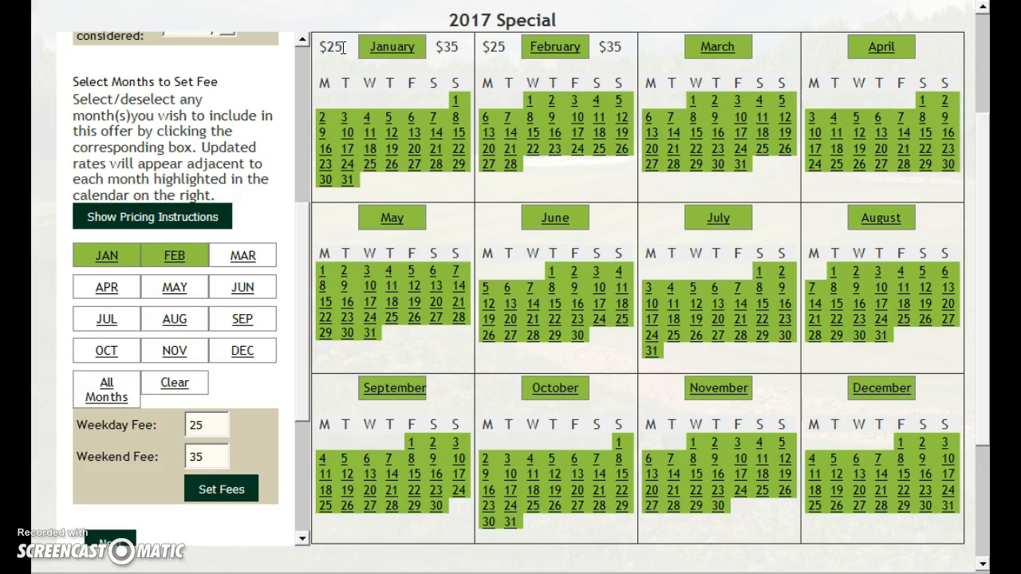
# - Clear the fee month selection and select March through December for fee setting
pyautogui.moveTo(344, 48); pyautogui.dragTo(320, 46)
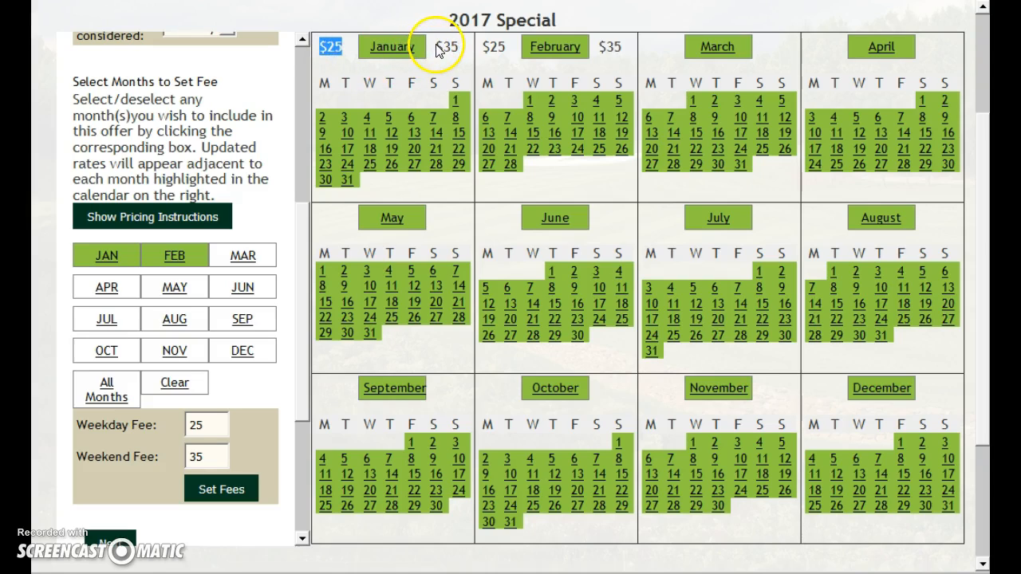
pyautogui.moveTo(435, 47); pyautogui.dragTo(460, 46)
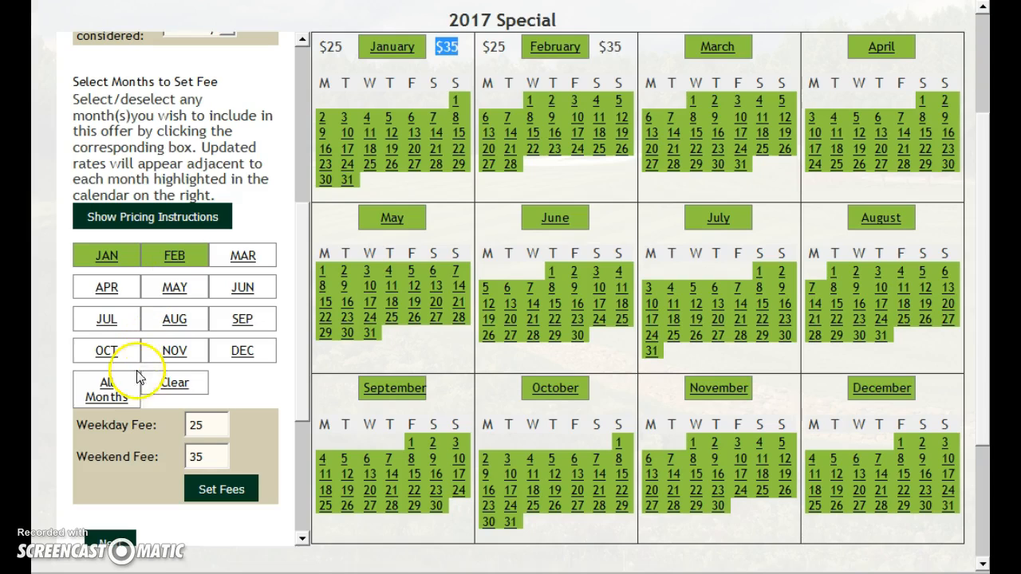
pyautogui.click(175, 384)
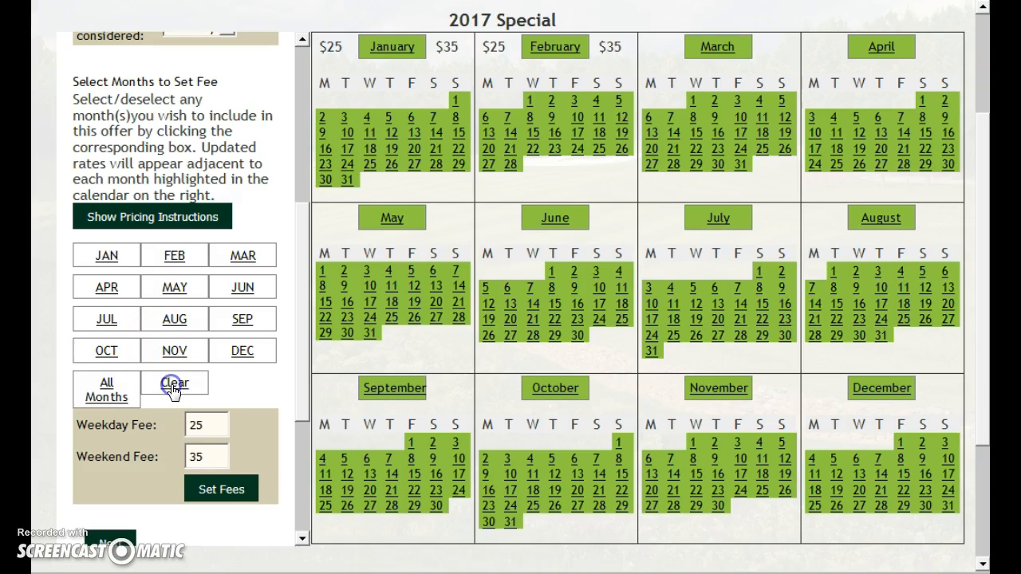
pyautogui.click(239, 263)
pyautogui.click(241, 287)
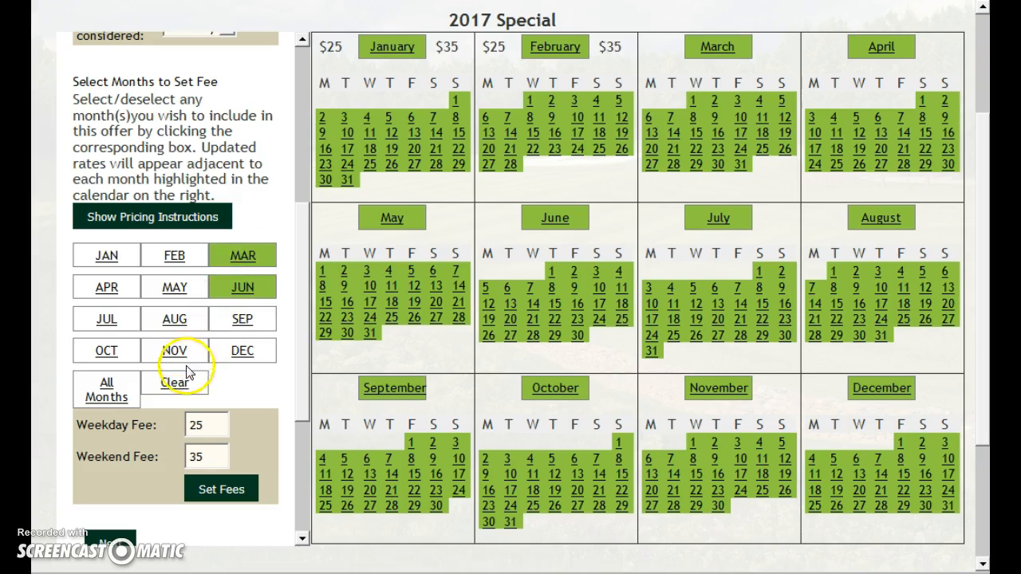
pyautogui.click(107, 391)
pyautogui.click(107, 263)
pyautogui.click(168, 260)
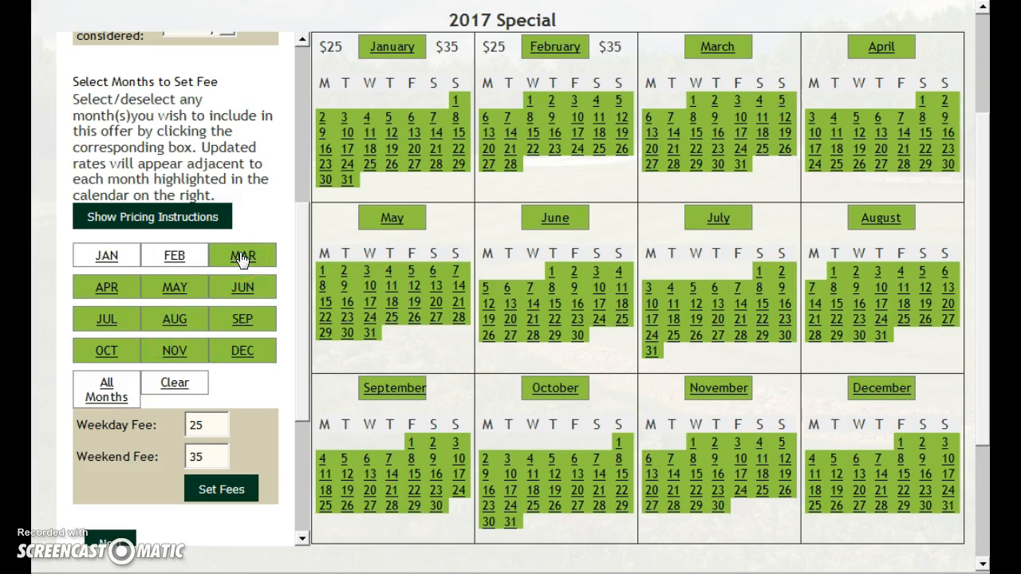
# - Enter a weekday fee of 35 and a weekend fee of 45 for the selected months
pyautogui.click(225, 424)
pyautogui.click(205, 424)
pyautogui.press('BackSpace')
pyautogui.press('BackSpace')
pyautogui.write('35')
pyautogui.click(204, 457)
pyautogui.press('BackSpace')
pyautogui.press('BackSpace')
pyautogui.write('45')
# - Apply the entered fees to March through December on the offer calendar and continue to the exclusions
pyautogui.click(209, 423)
pyautogui.click(209, 457)
pyautogui.click(209, 456)
pyautogui.click(214, 488)
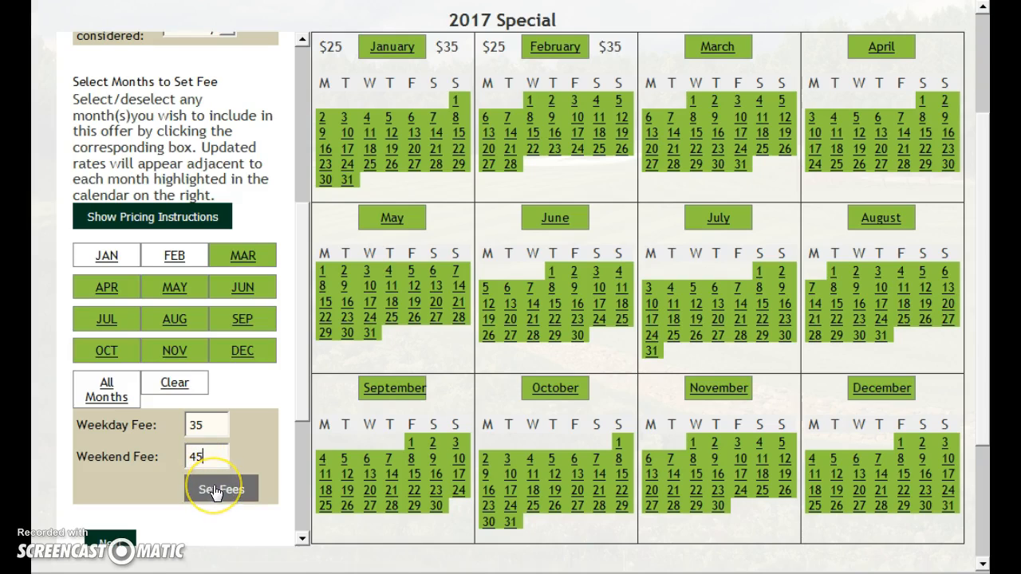
pyautogui.click(213, 490)
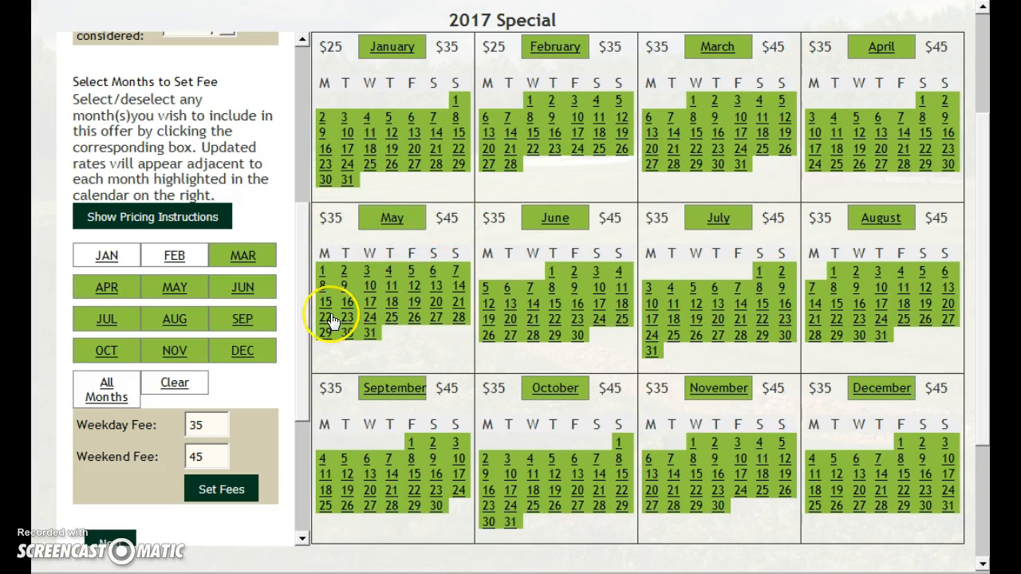
pyautogui.click(109, 546)
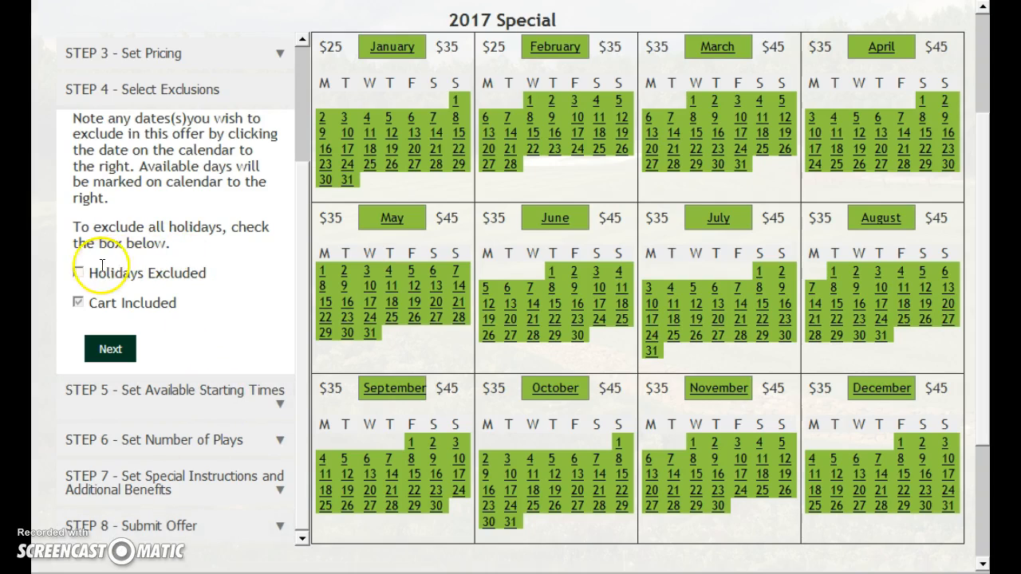
# - Exclude all holidays and May 31 from the offer, and continue to the available starting times
pyautogui.click(77, 274)
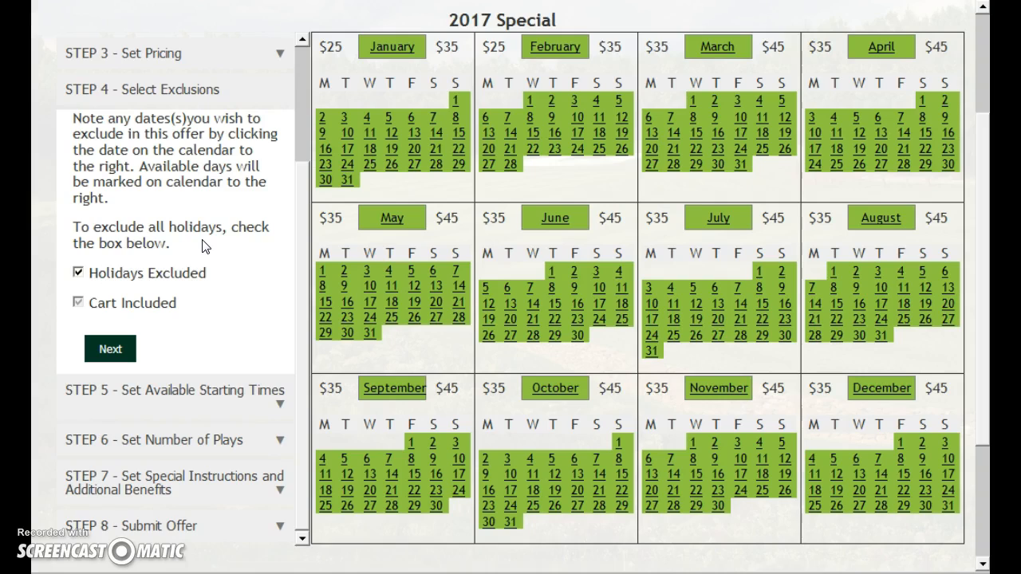
pyautogui.click(206, 268)
pyautogui.click(370, 334)
pyautogui.click(102, 349)
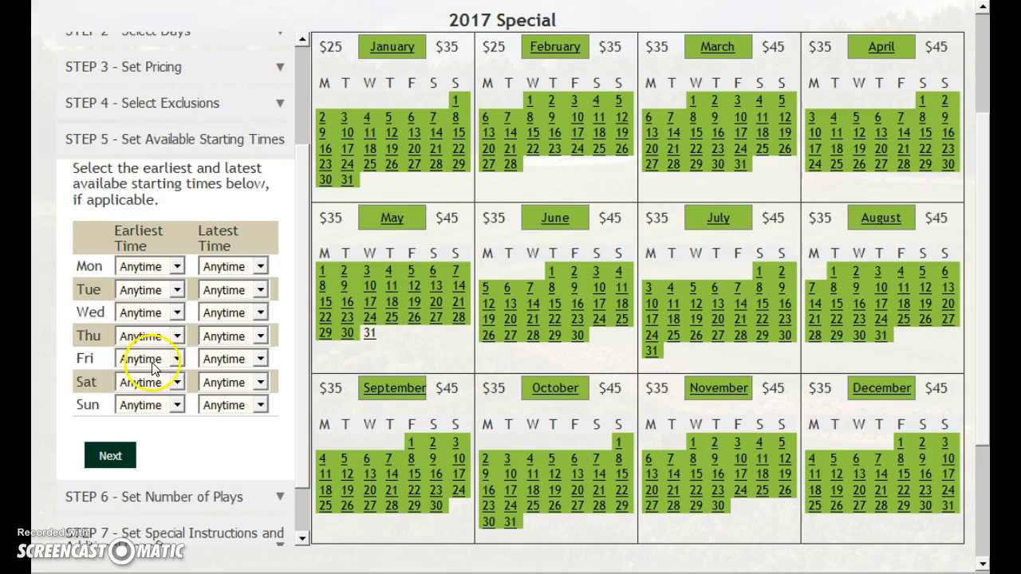
# - Set Friday's latest starting time to 4:00pm and the earliest time on Saturday and Sunday to 1:00pm, and continue to the number of plays
pyautogui.click(260, 359)
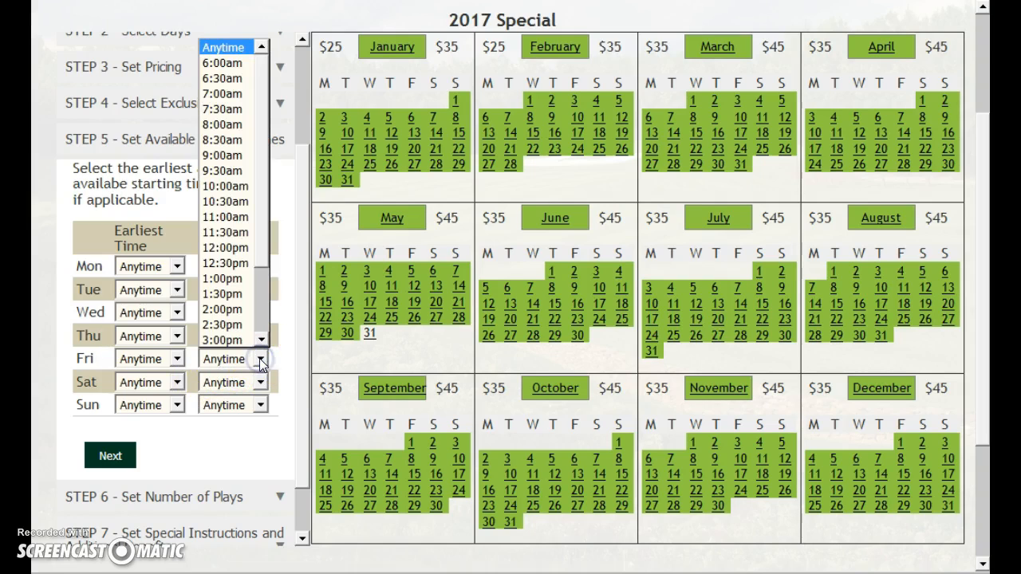
pyautogui.moveTo(257, 249); pyautogui.dragTo(259, 297)
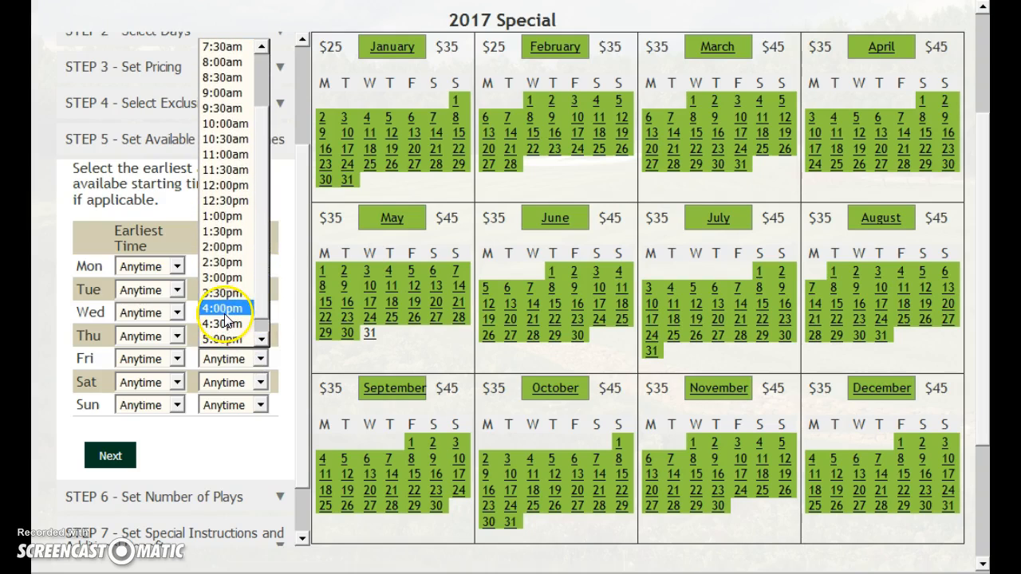
pyautogui.click(225, 308)
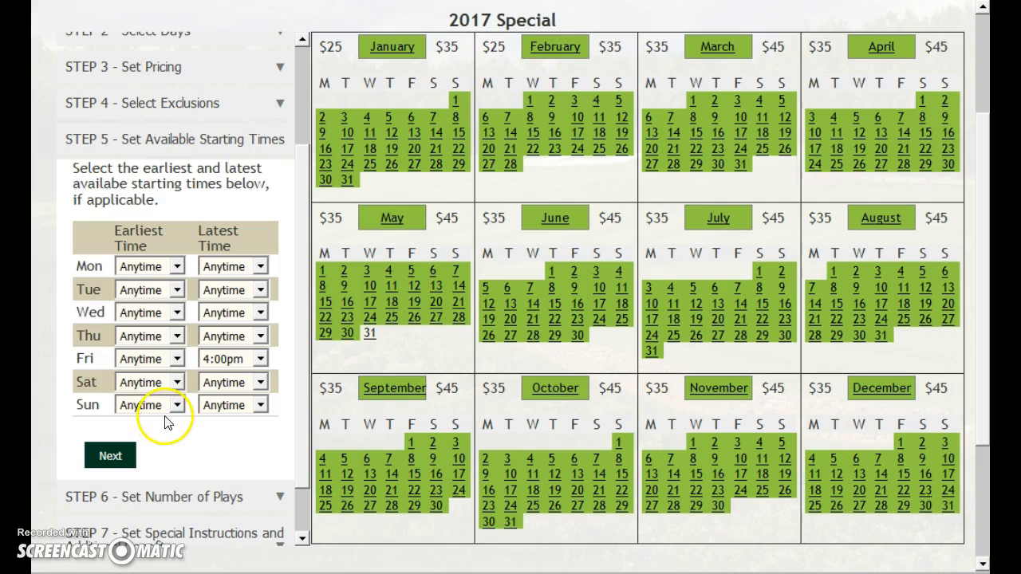
pyautogui.click(177, 383)
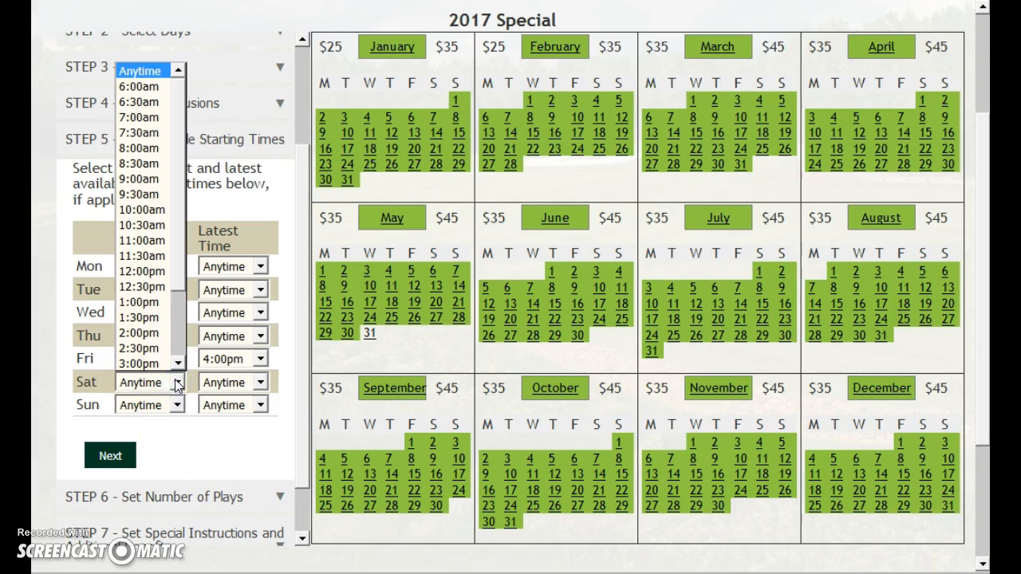
pyautogui.click(146, 300)
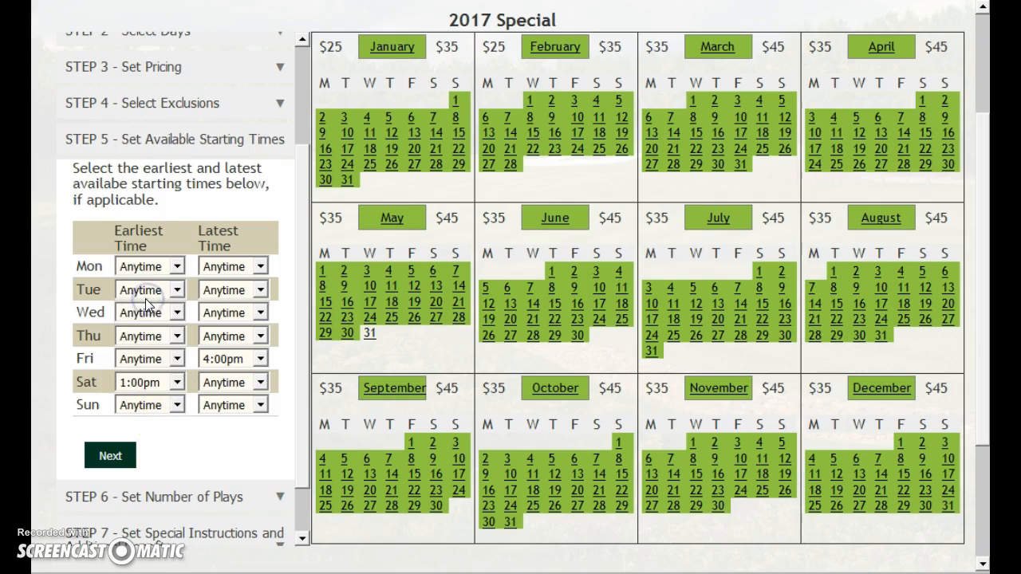
pyautogui.click(178, 405)
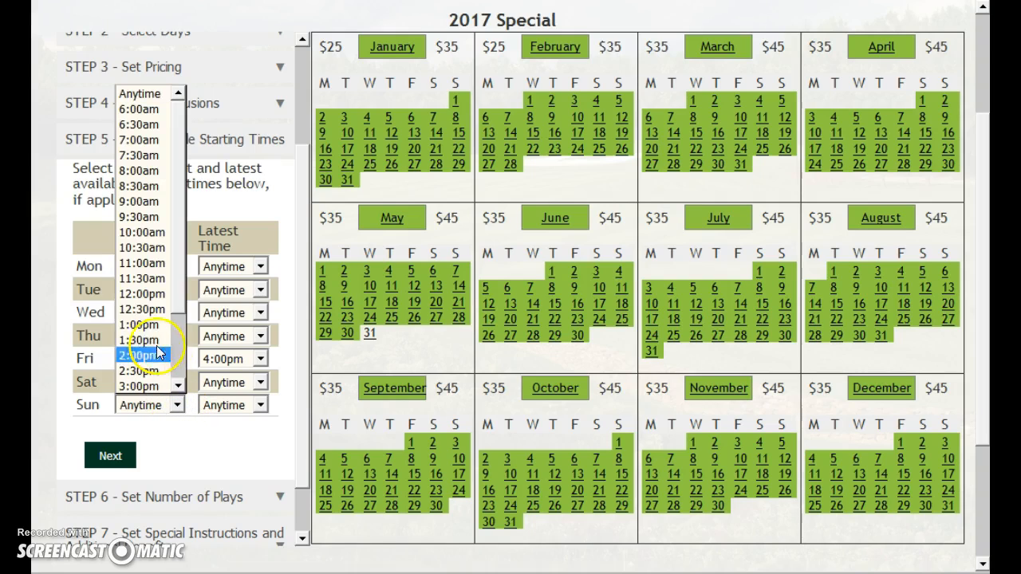
pyautogui.click(147, 324)
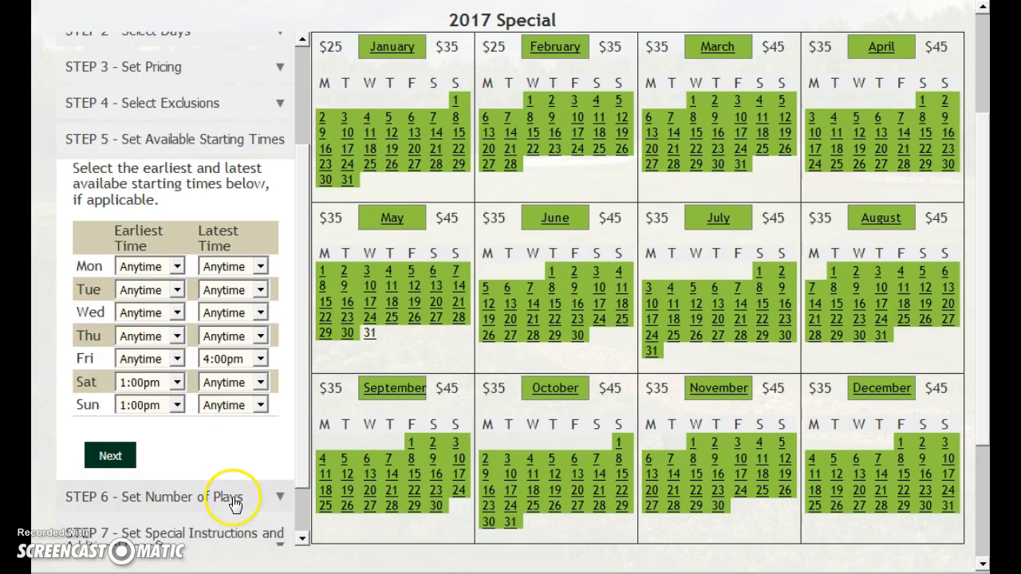
pyautogui.click(111, 453)
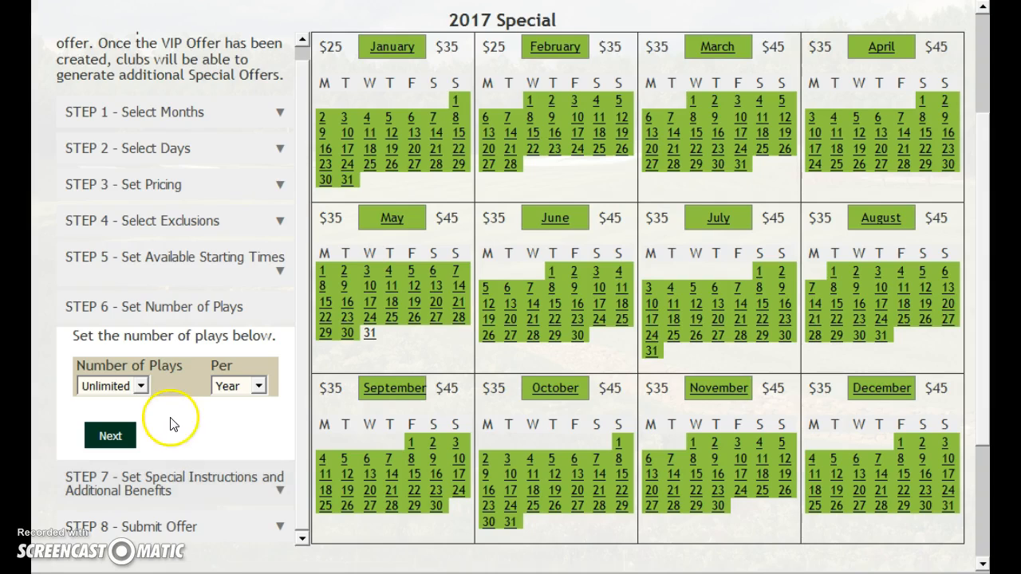
# - Set the number of plays to 4 per year and continue to the special instructions
pyautogui.click(141, 387)
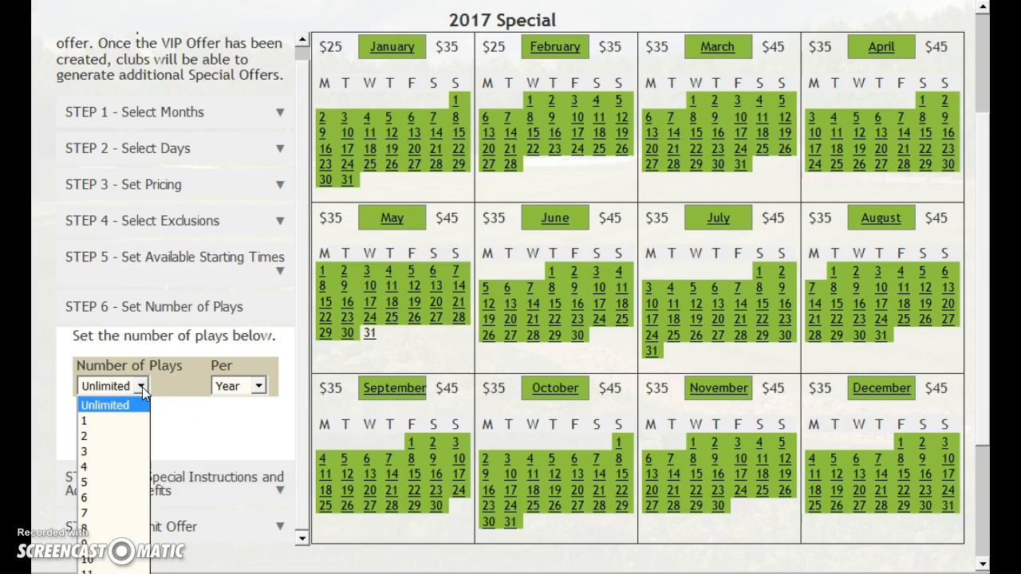
pyautogui.click(230, 390)
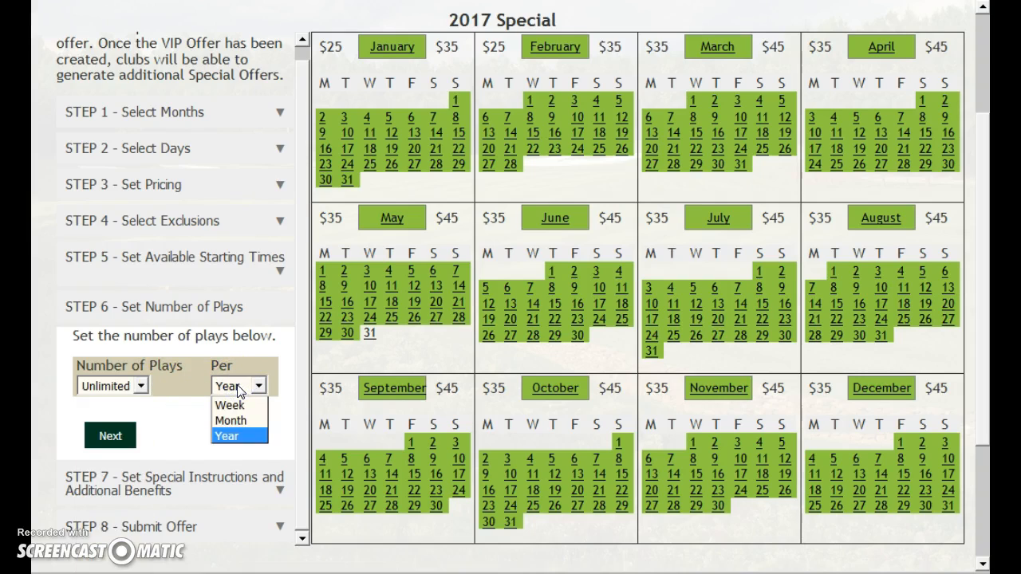
pyautogui.click(142, 385)
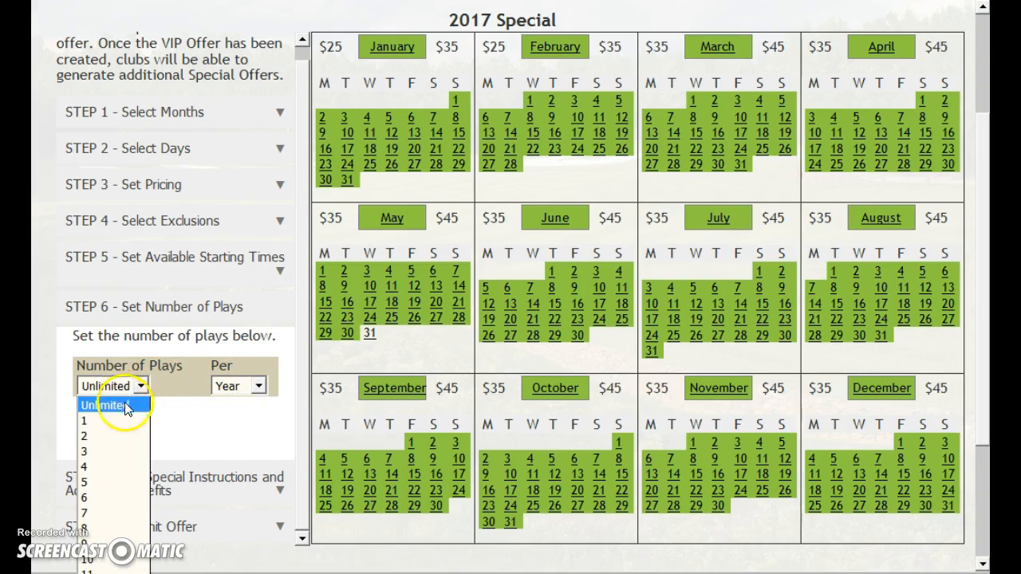
pyautogui.click(91, 467)
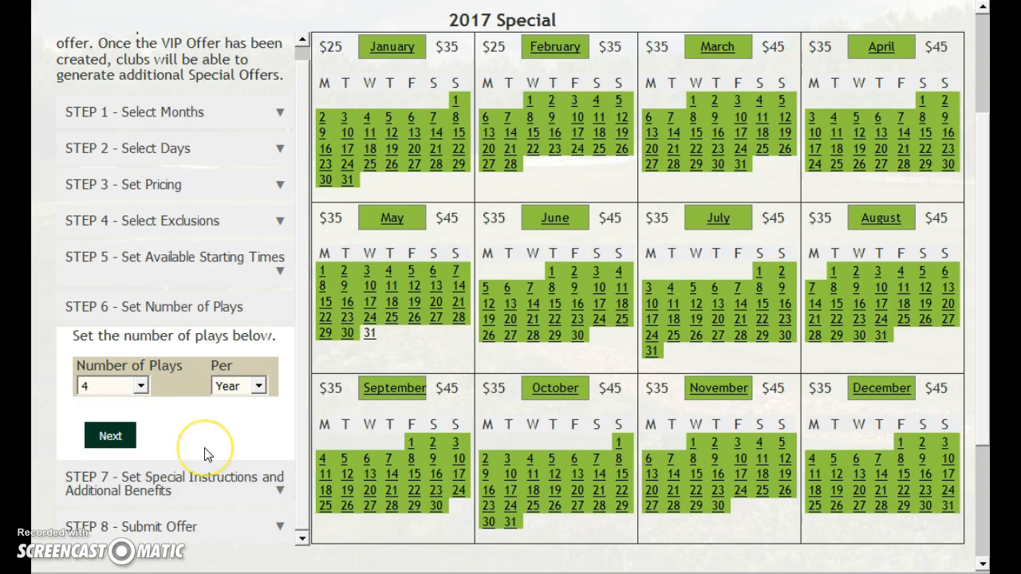
pyautogui.click(109, 435)
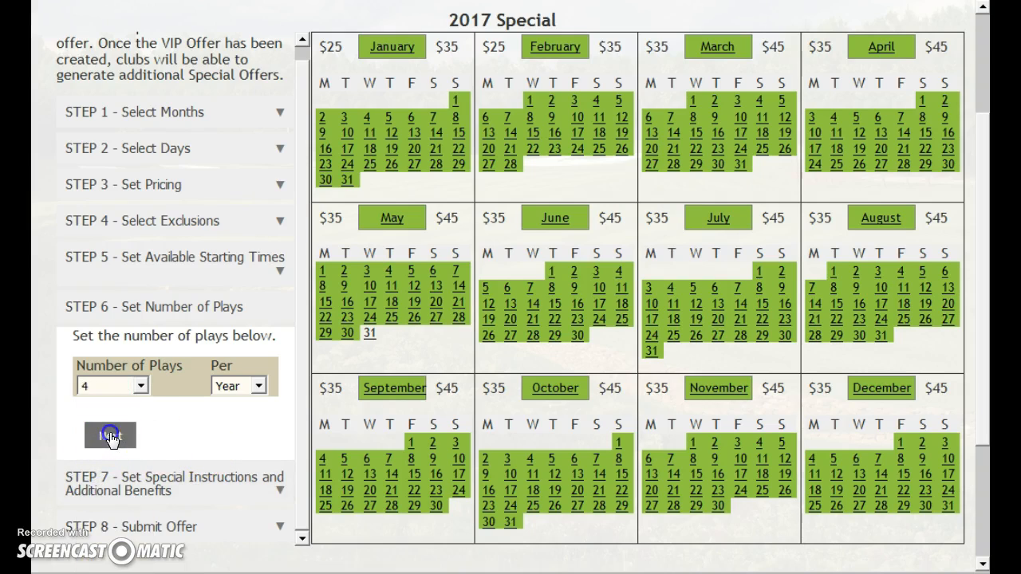
# - Copy the example "Collared shirts required." into the special instructions and remove the leading space
pyautogui.moveTo(300, 301); pyautogui.dragTo(301, 489)
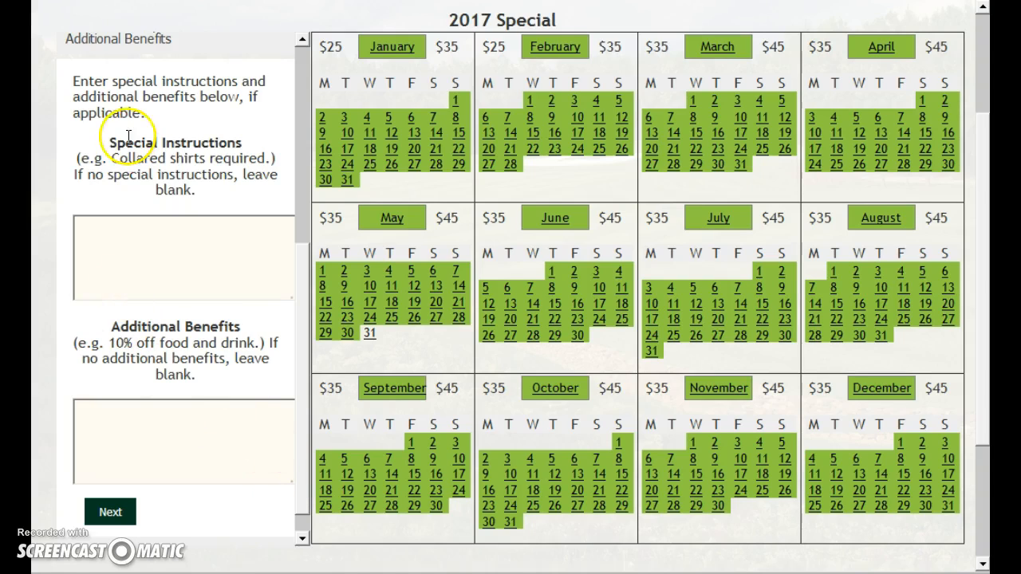
pyautogui.moveTo(110, 159); pyautogui.dragTo(273, 160)
pyautogui.hotkey('ctrl', 'c')
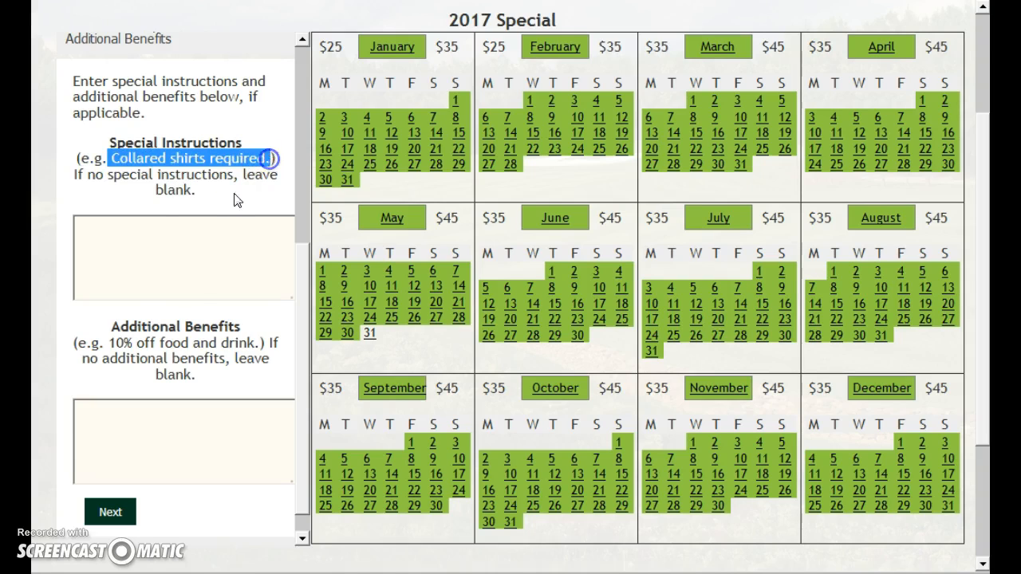
pyautogui.click(120, 229)
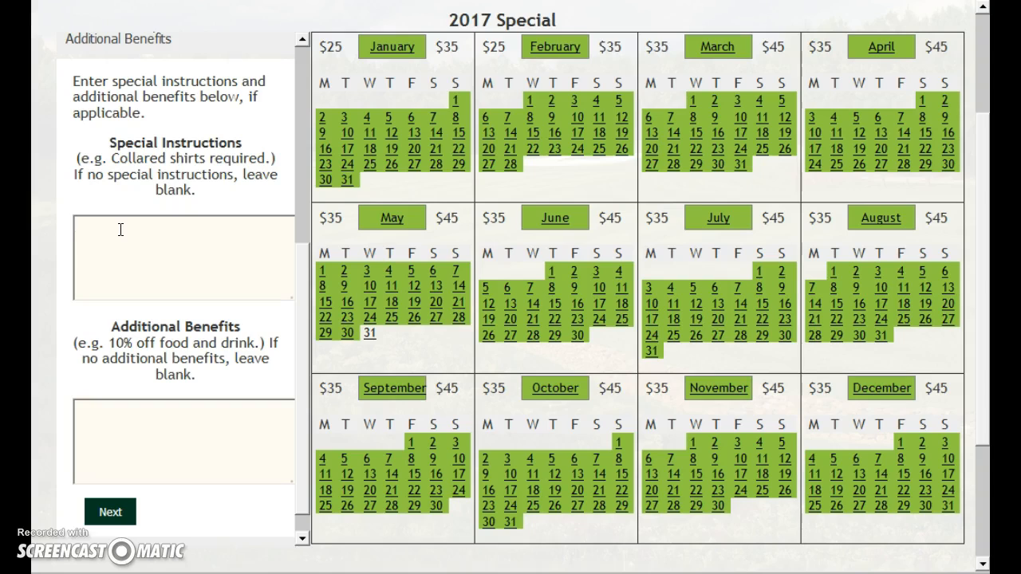
pyautogui.hotkey('ctrl', 'v')
pyautogui.click(86, 223)
pyautogui.press('BackSpace')
pyautogui.click(90, 406)
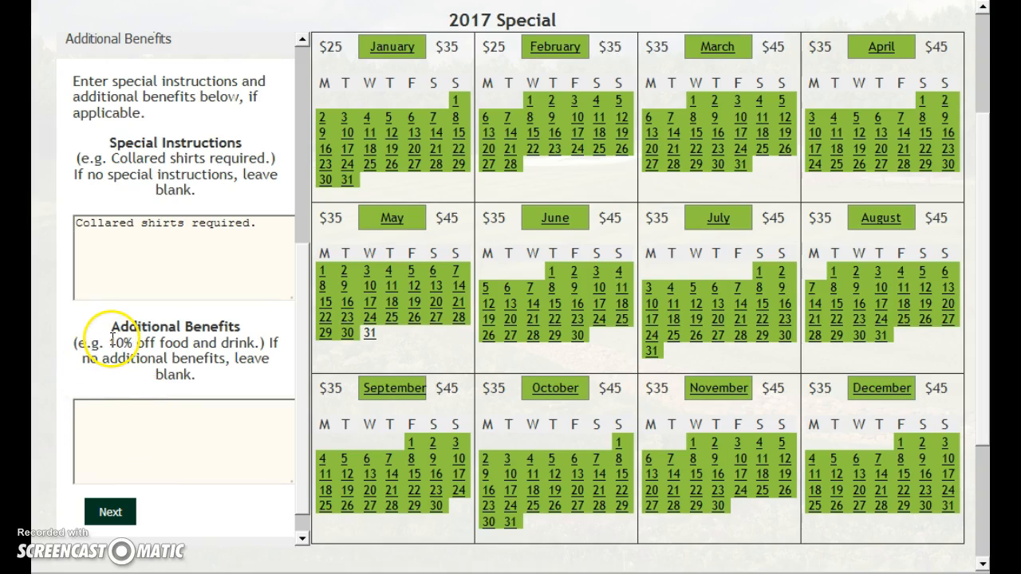
pyautogui.moveTo(113, 341); pyautogui.dragTo(264, 344)
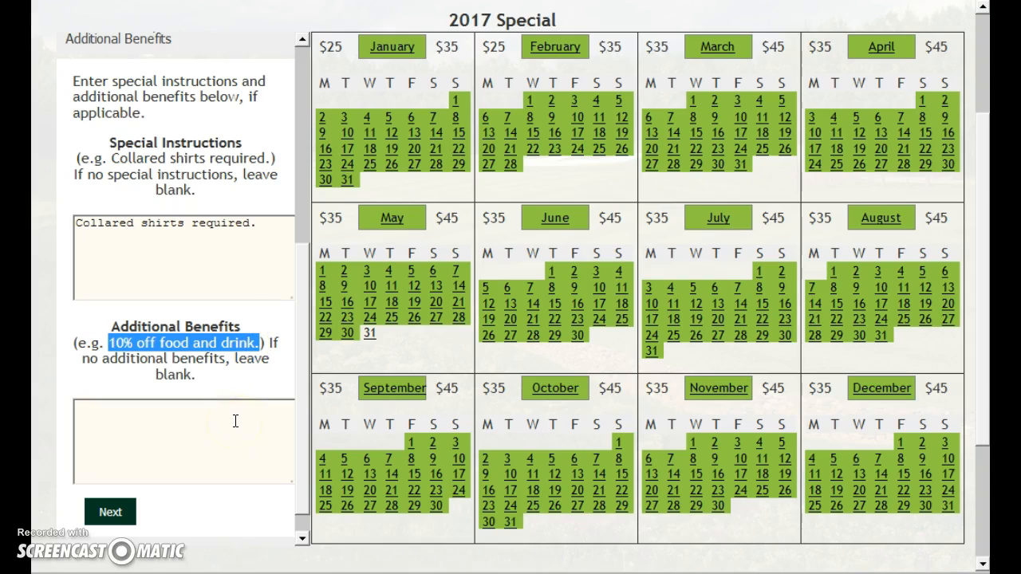
pyautogui.click(167, 423)
pyautogui.click(139, 422)
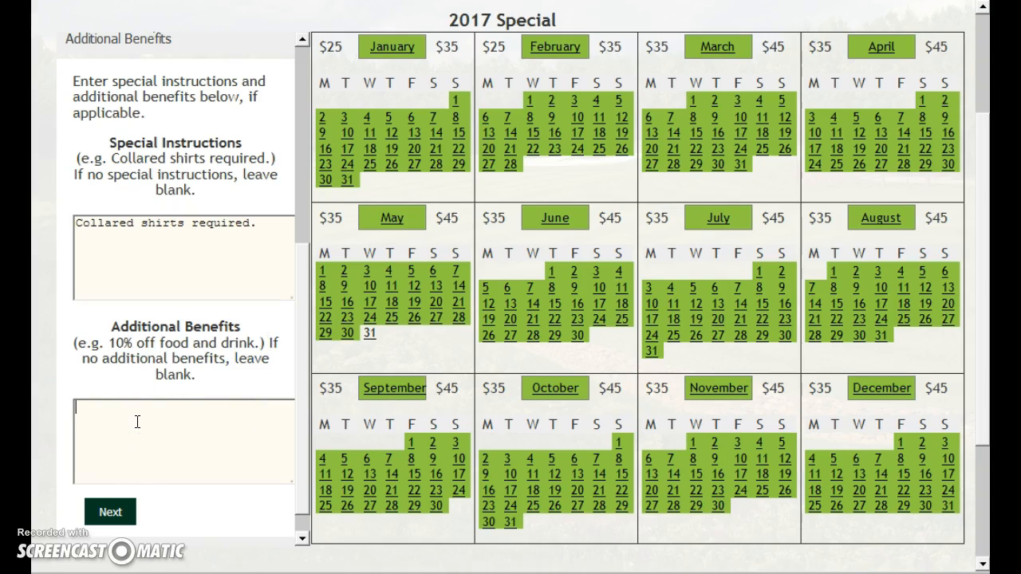
pyautogui.hotkey('ctrl', 'v')
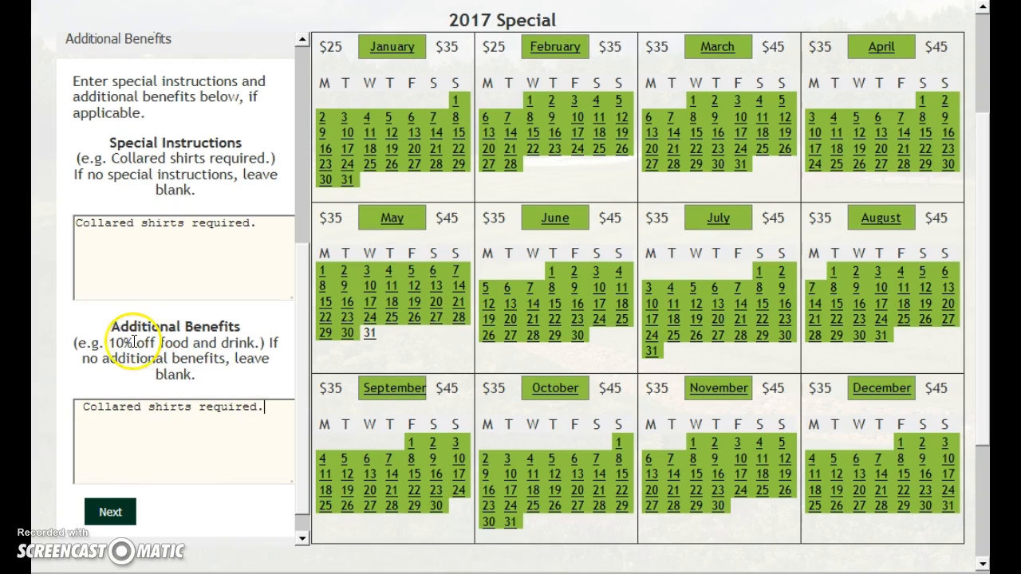
# - Replace the additional benefits text with the example "10% off food and drink." and save the offer for preview
pyautogui.moveTo(108, 343); pyautogui.dragTo(263, 343)
pyautogui.hotkey('ctrl', 'c')
pyautogui.moveTo(264, 407); pyautogui.dragTo(76, 409)
pyautogui.hotkey('ctrl', 'v')
pyautogui.click(114, 513)
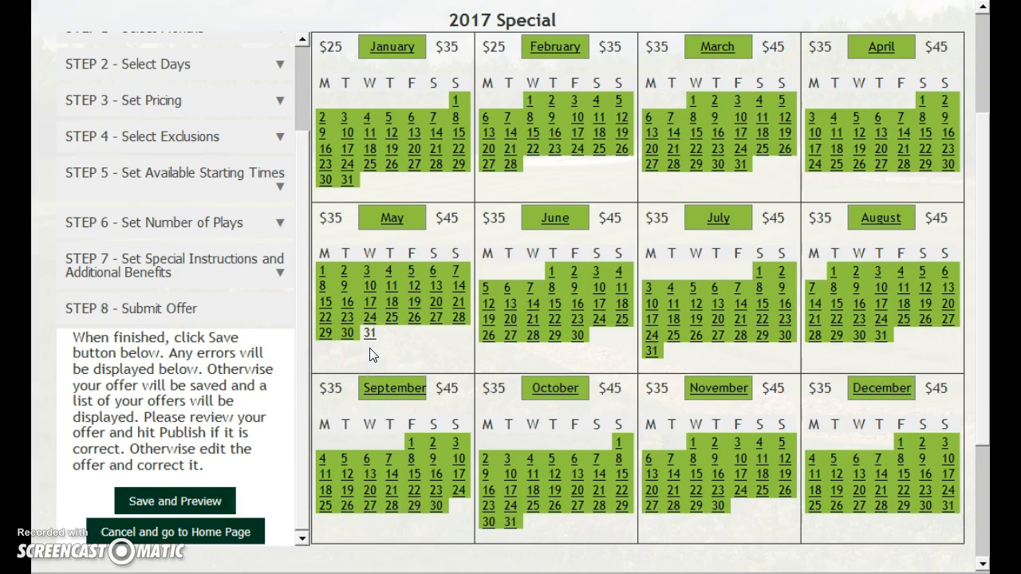
pyautogui.click(175, 503)
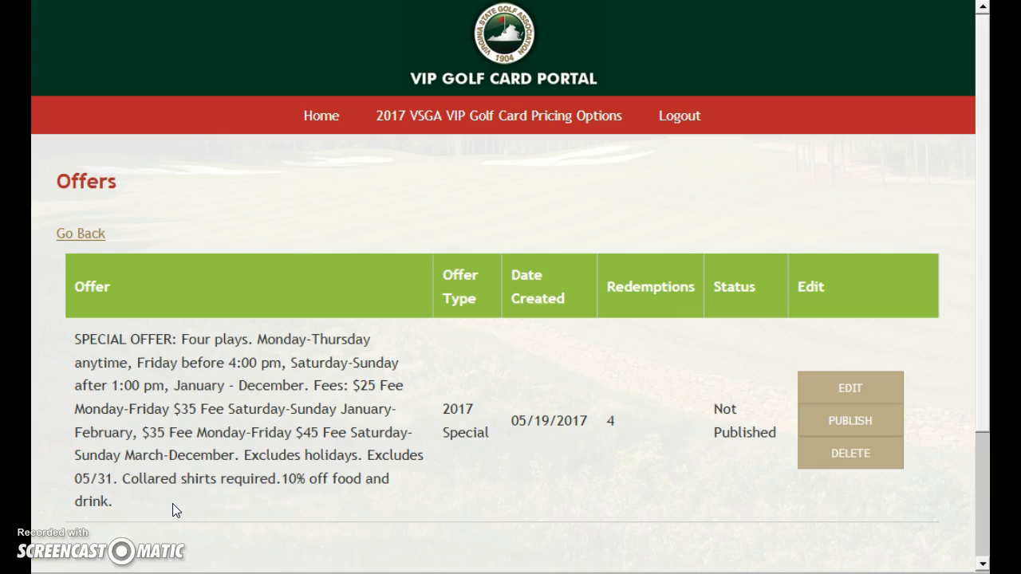
# - Go to the home page, open the offers list and review the full description of the 2017 Special offer
pyautogui.click(319, 119)
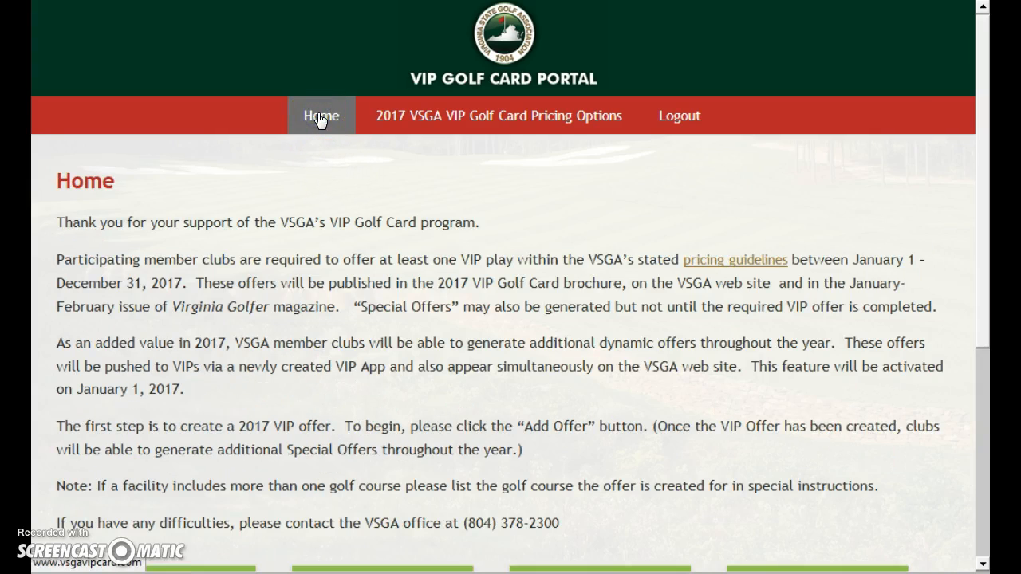
pyautogui.moveTo(981, 139); pyautogui.dragTo(981, 292)
pyautogui.click(401, 411)
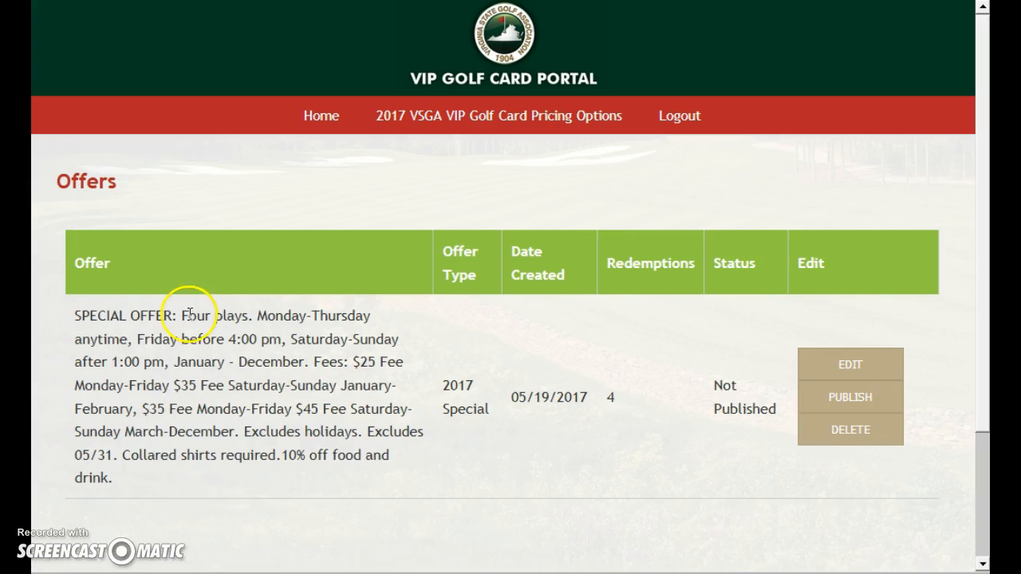
pyautogui.moveTo(75, 314); pyautogui.dragTo(130, 477)
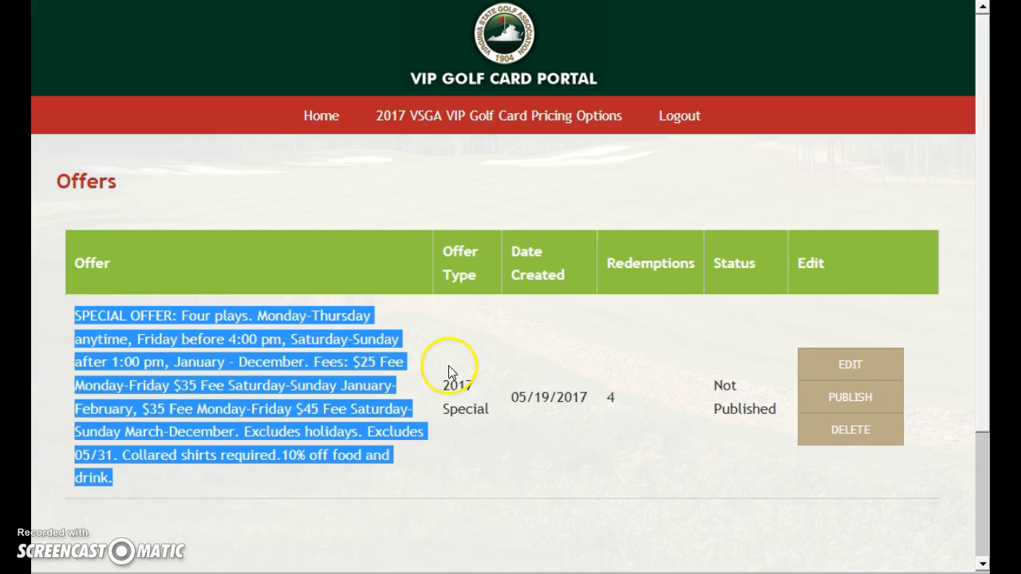
# - Review the 2017 Special offer's type, redemptions, publication status, available actions and Friday starting time in the offers list
pyautogui.moveTo(445, 386); pyautogui.dragTo(605, 398)
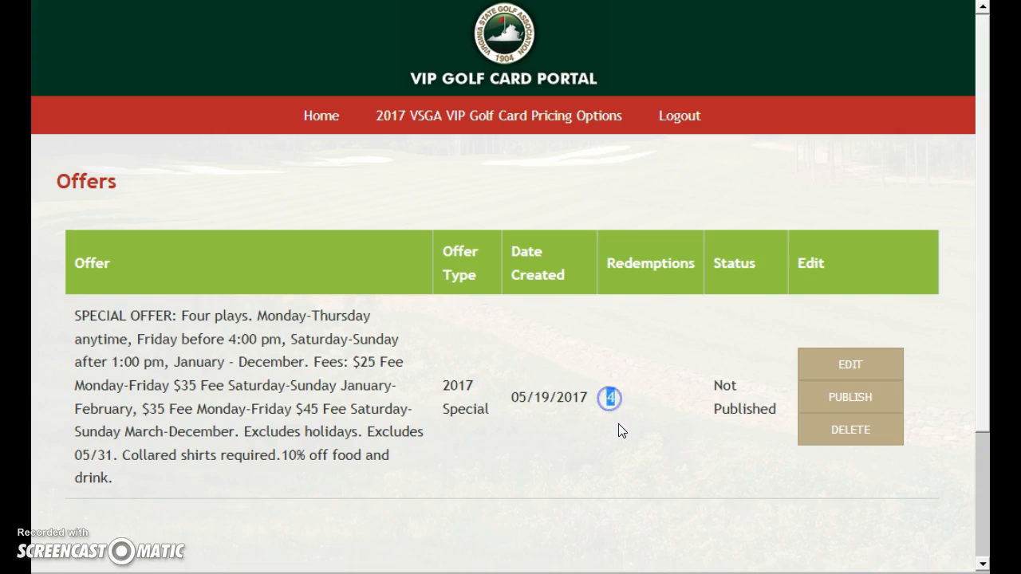
pyautogui.moveTo(715, 384); pyautogui.dragTo(775, 406)
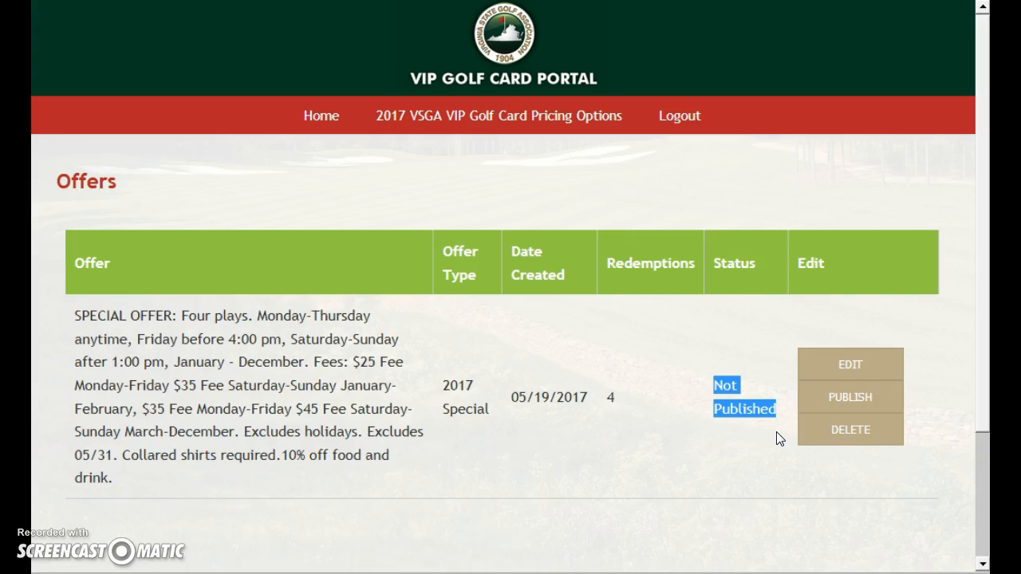
pyautogui.click(852, 367)
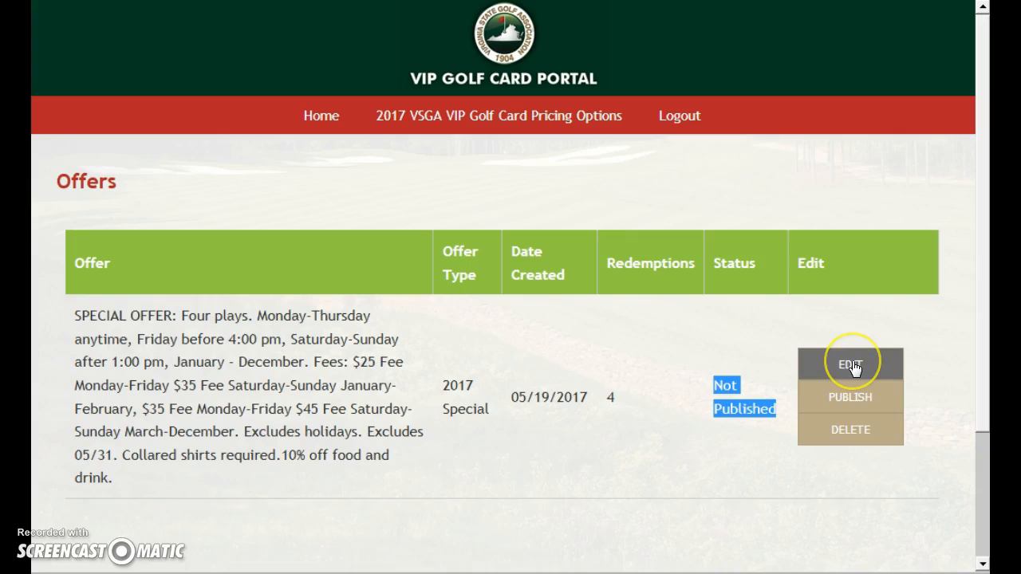
pyautogui.click(845, 395)
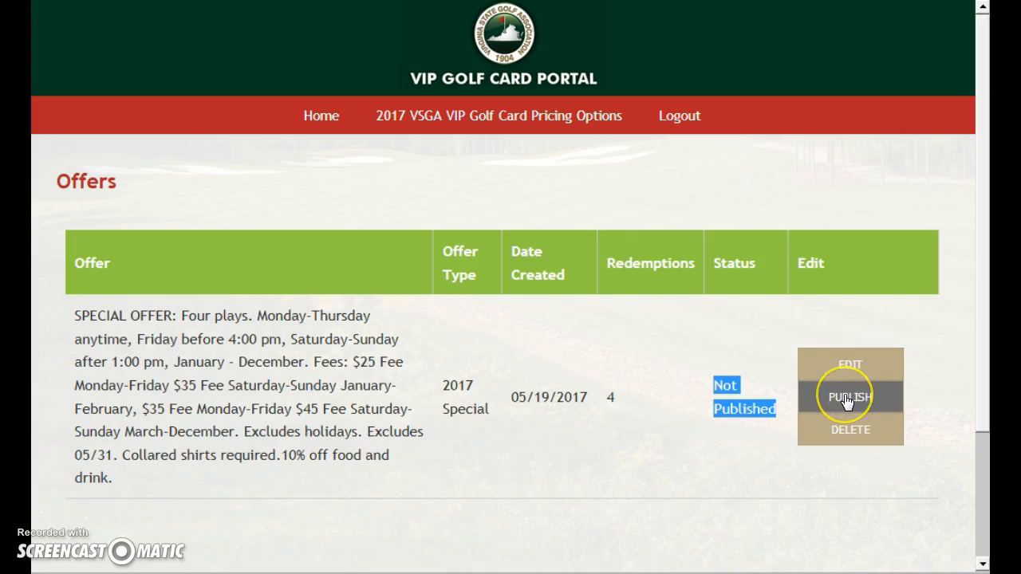
pyautogui.click(846, 431)
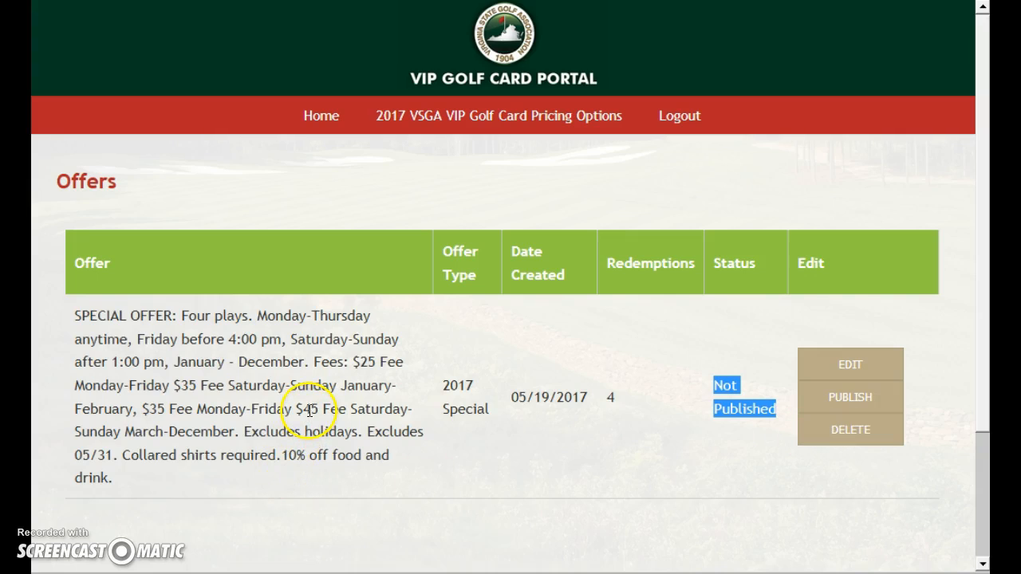
pyautogui.moveTo(137, 336); pyautogui.dragTo(283, 339)
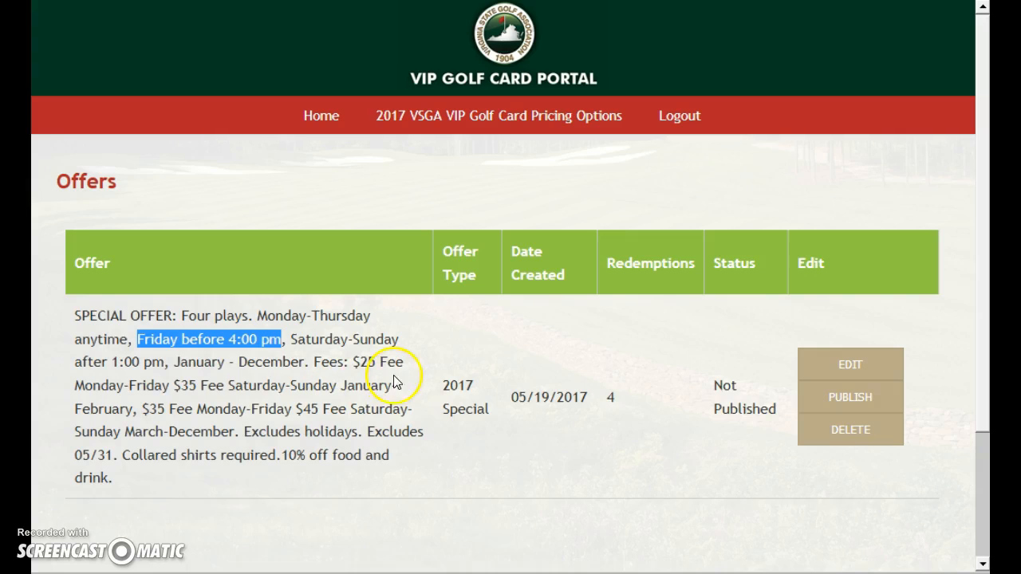
# - Reopen the 2017 Special offer for editing and set Friday's latest available starting time to 4:30pm
pyautogui.click(834, 371)
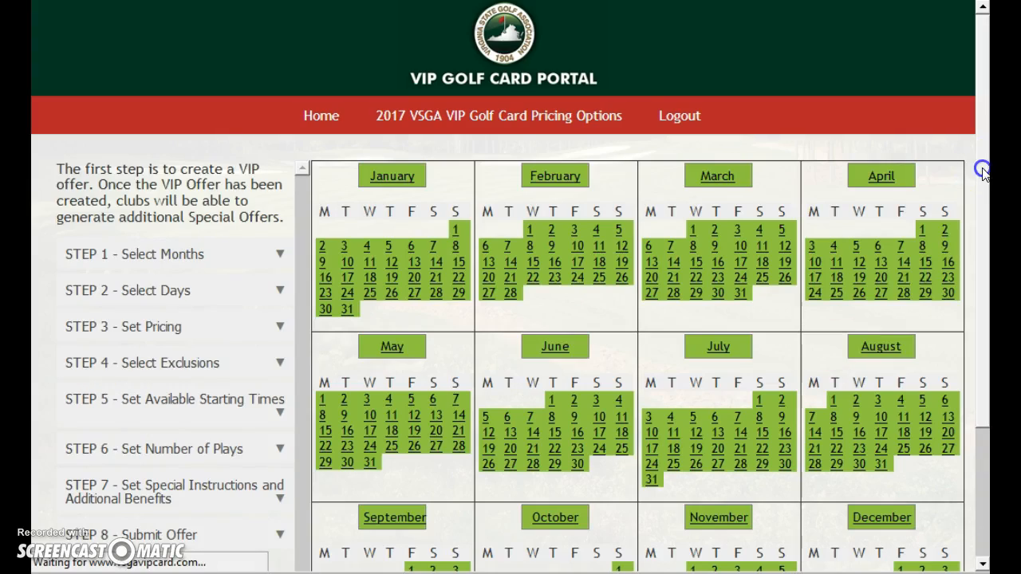
pyautogui.scroll(-1, 510, 304)
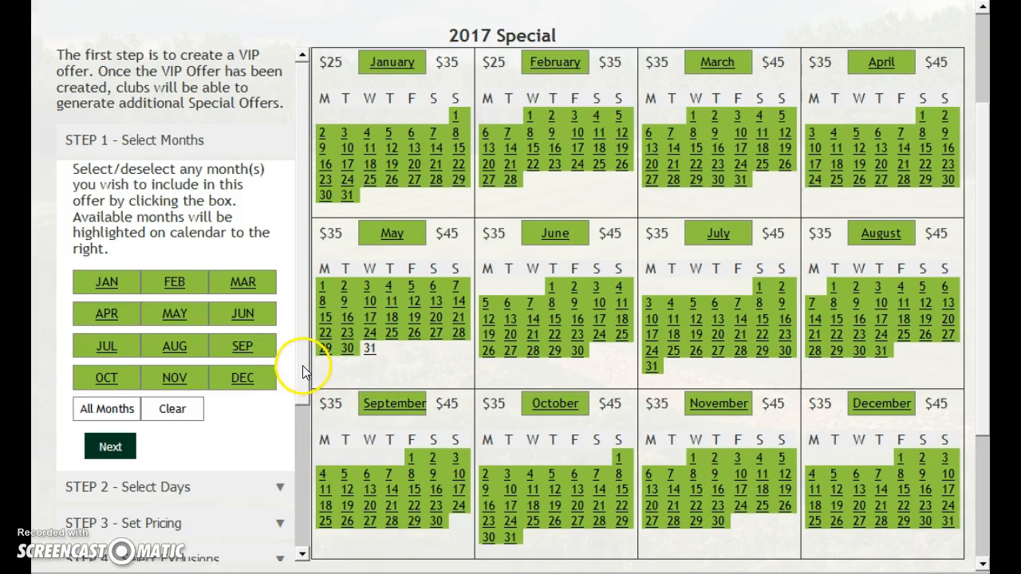
pyautogui.scroll(-1, 303, 381)
pyautogui.moveTo(303, 381); pyautogui.dragTo(306, 512)
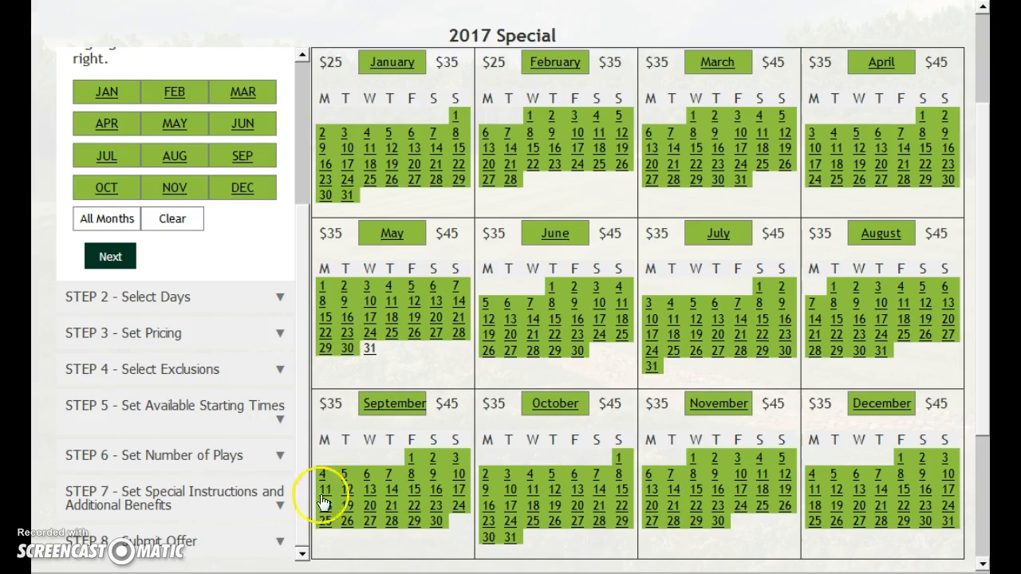
pyautogui.click(174, 427)
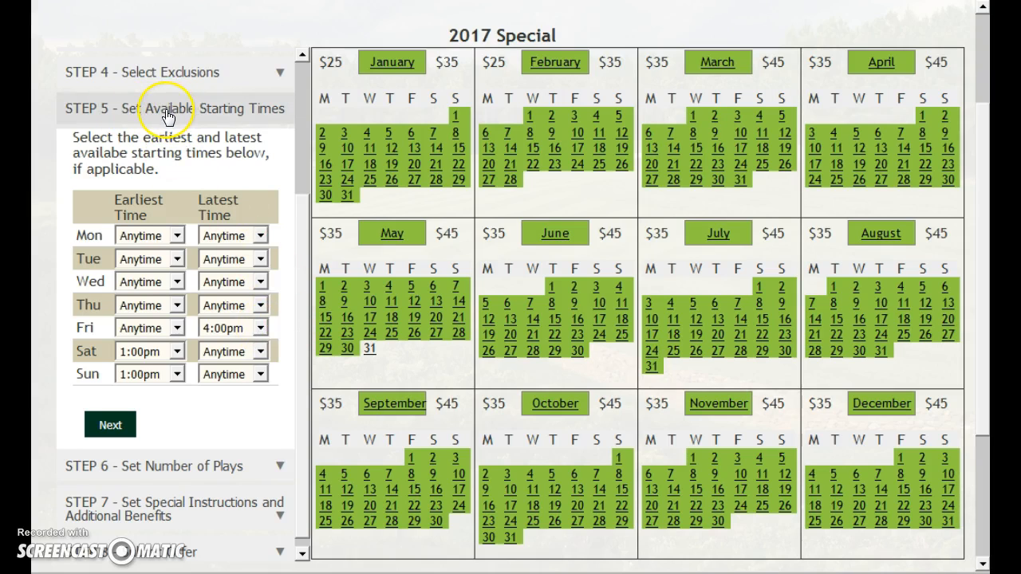
pyautogui.click(260, 330)
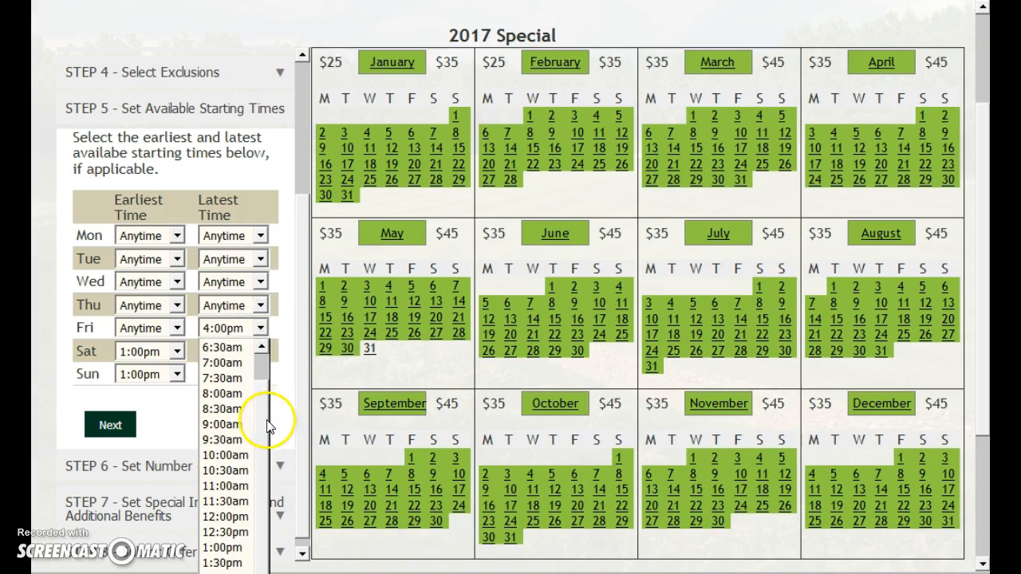
pyautogui.scroll(-1, 265, 457)
pyautogui.scroll(-1, 265, 456)
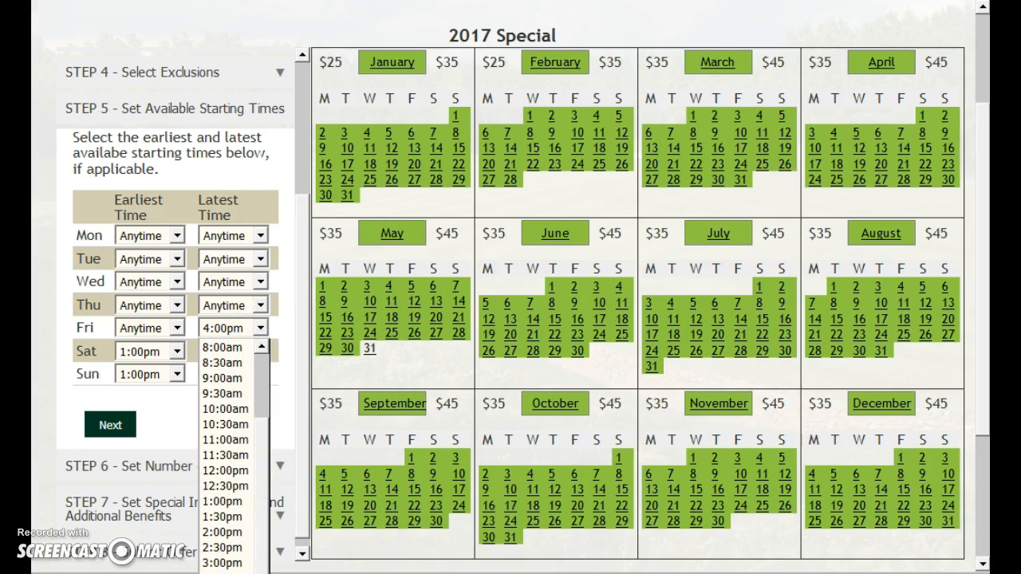
pyautogui.click(227, 573)
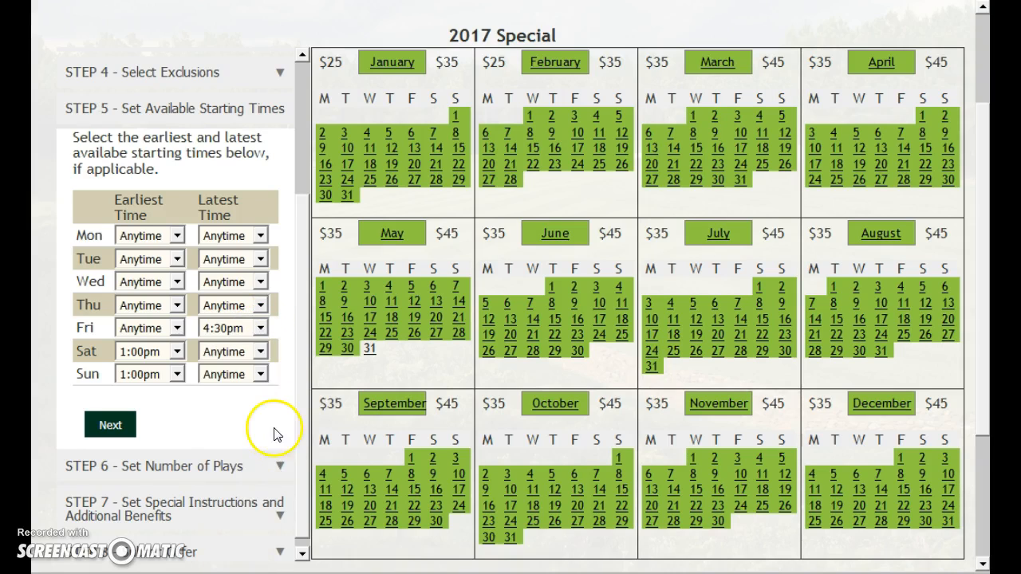
# - Save the edited offer for preview and check the Friday starting time in its description
pyautogui.click(146, 553)
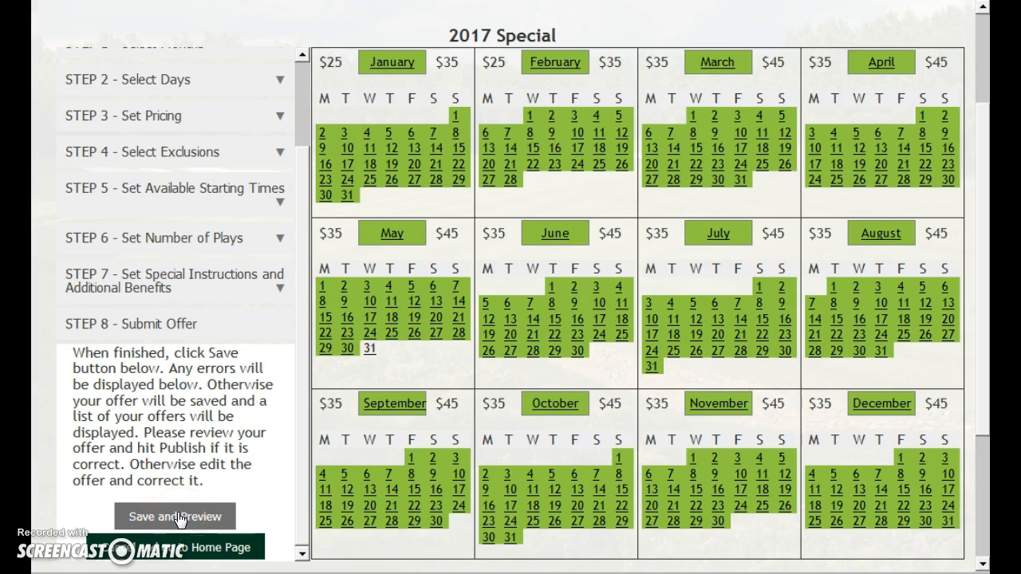
pyautogui.click(177, 517)
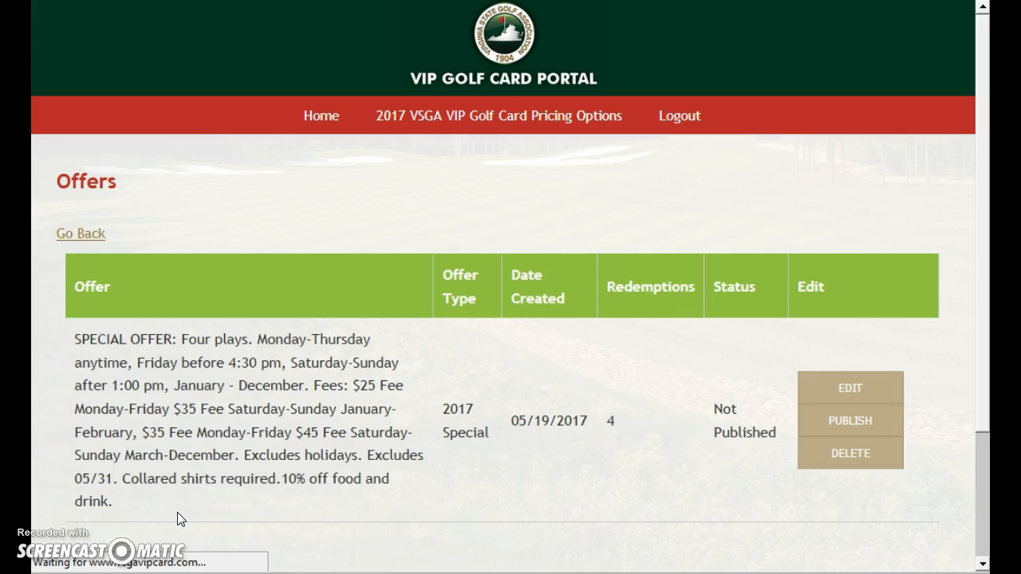
pyautogui.click(229, 363)
pyautogui.moveTo(229, 363); pyautogui.dragTo(257, 363)
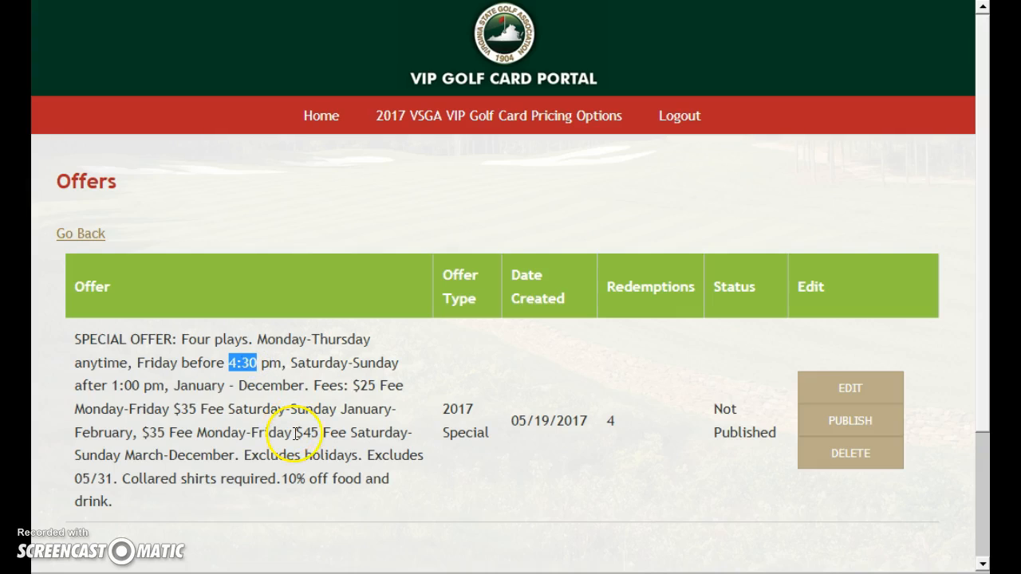
# - Publish the 2017 Special offer, acknowledge the confirmation and check its status in the offers list
pyautogui.click(845, 428)
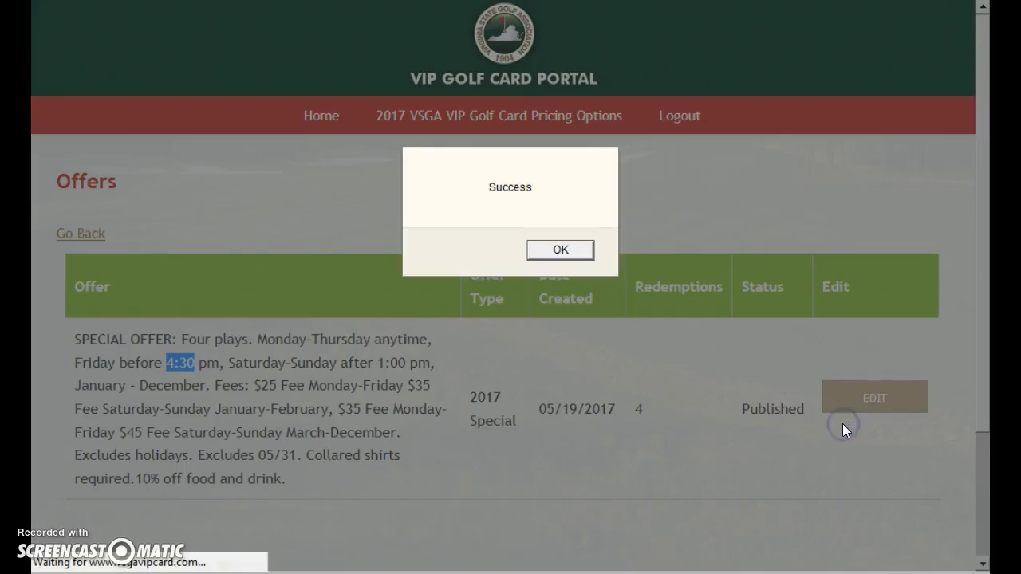
pyautogui.press('Return')
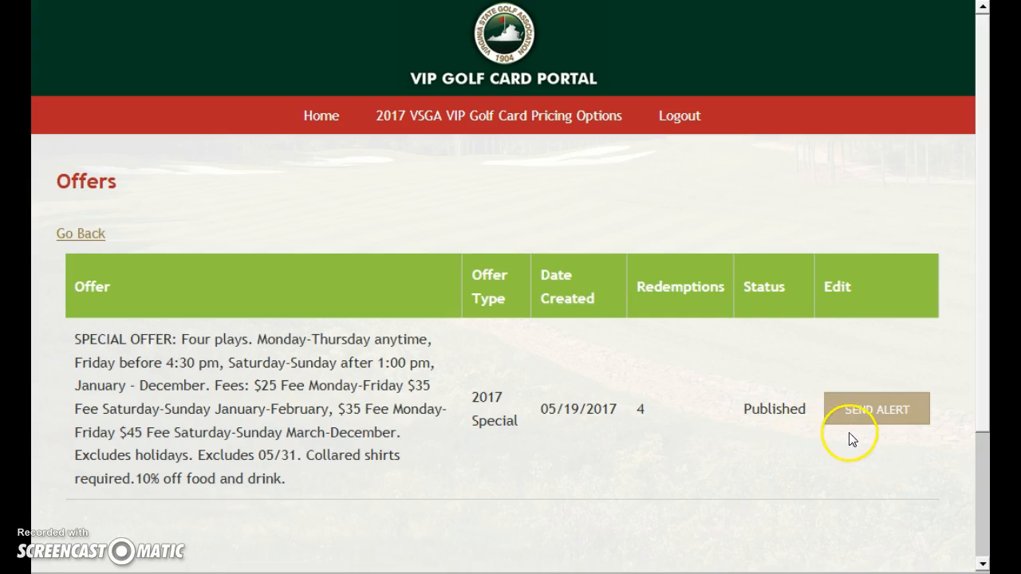
pyautogui.moveTo(742, 409); pyautogui.dragTo(804, 410)
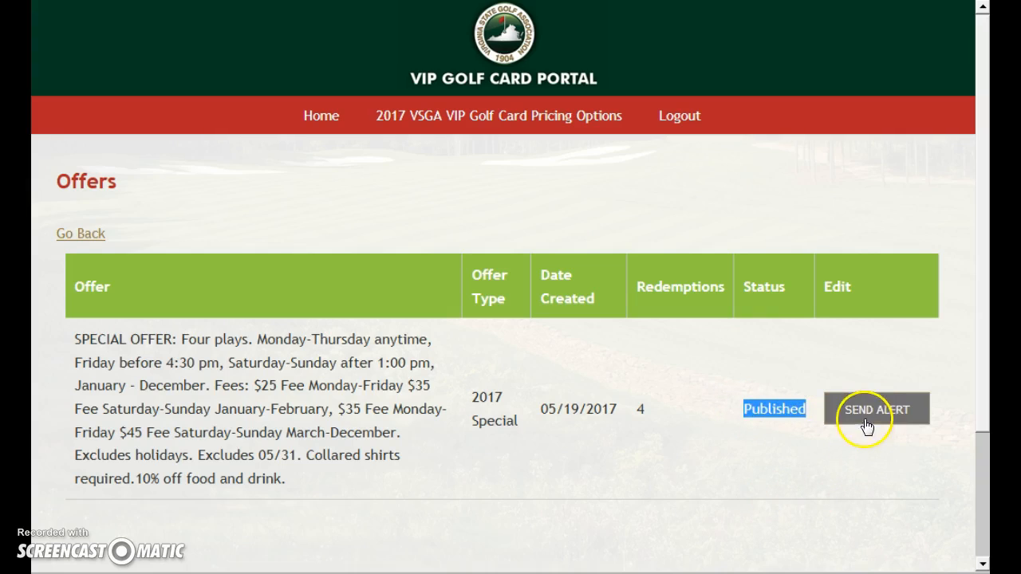